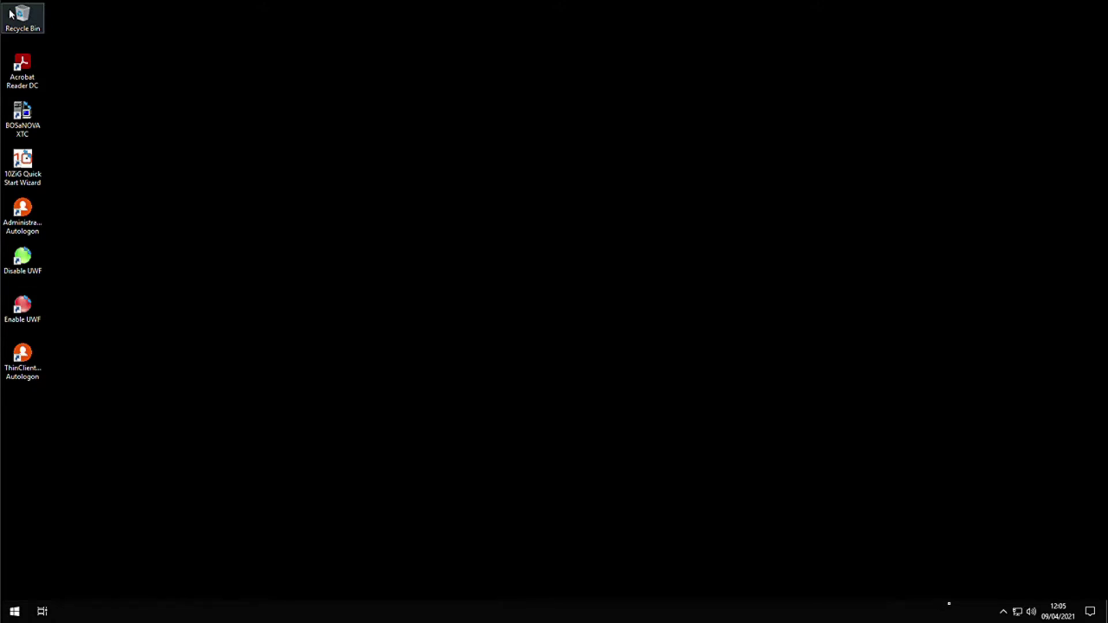
Step: Open the configuration window of the 10ZiG UWF Wizard
click(1005, 612)
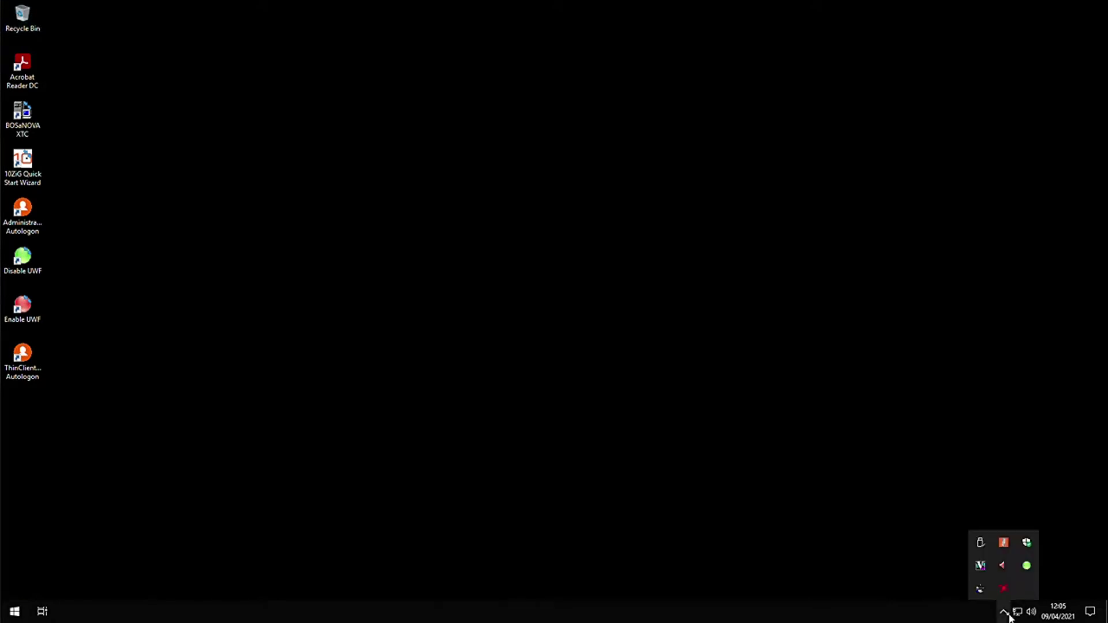
right_click(1027, 566)
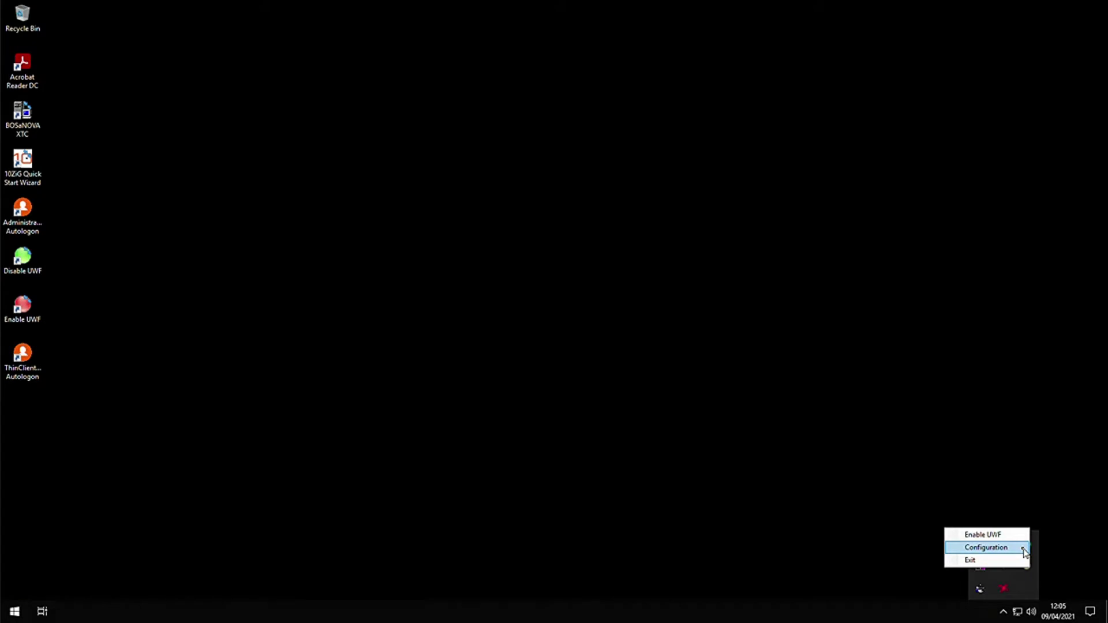
click(1024, 551)
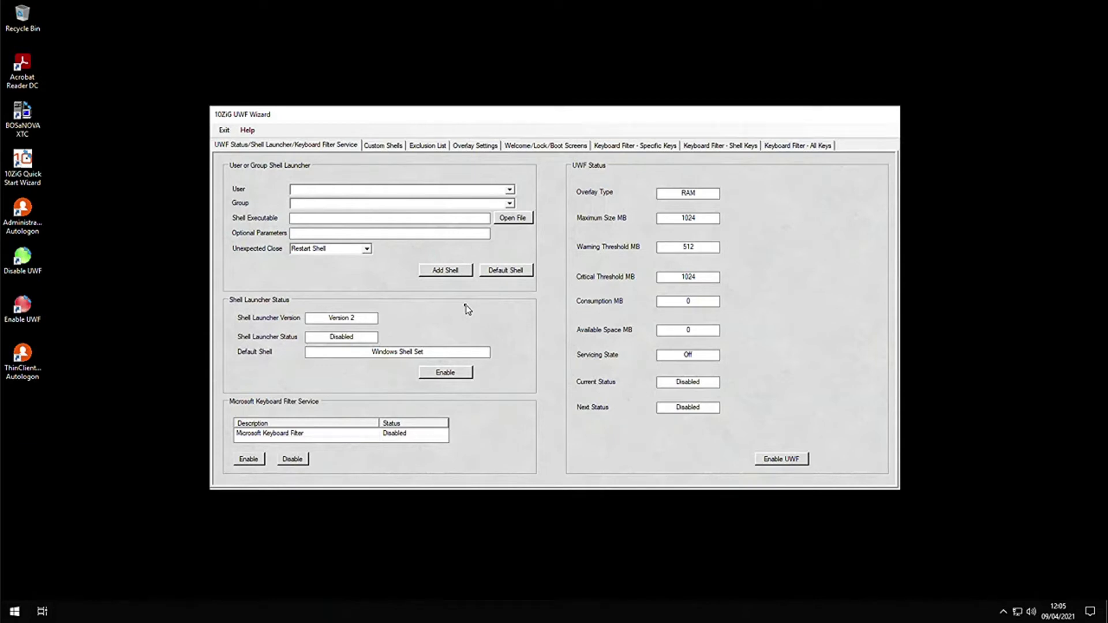
Step: Set C:\Windows\explorer.exe as the Shell Launcher's default shell and accept the confirmations
mouse_move(365, 317)
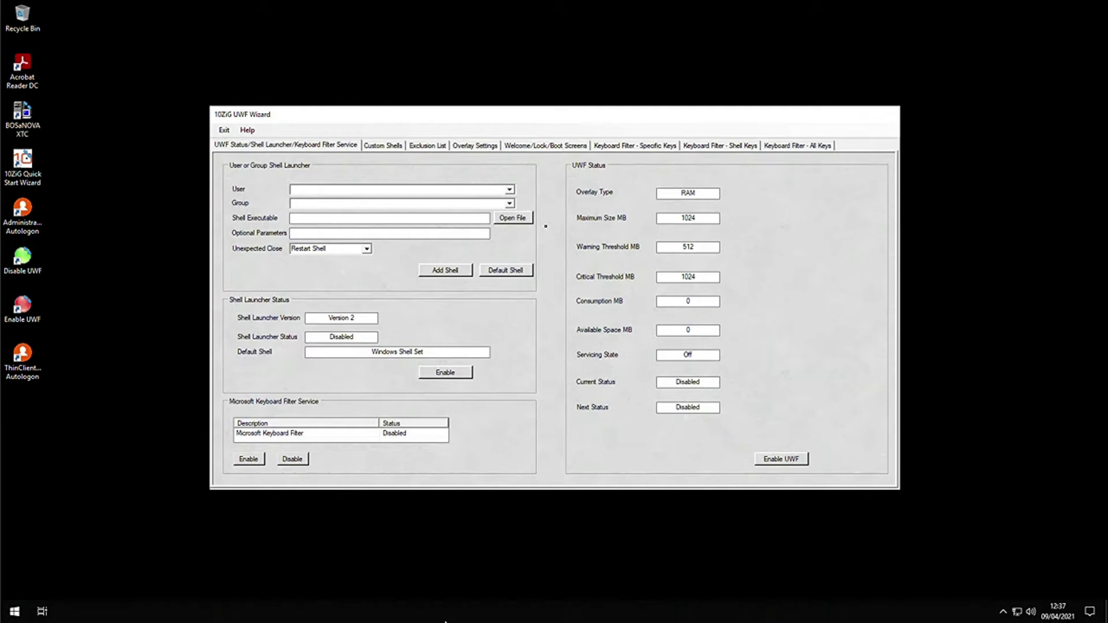
click(525, 219)
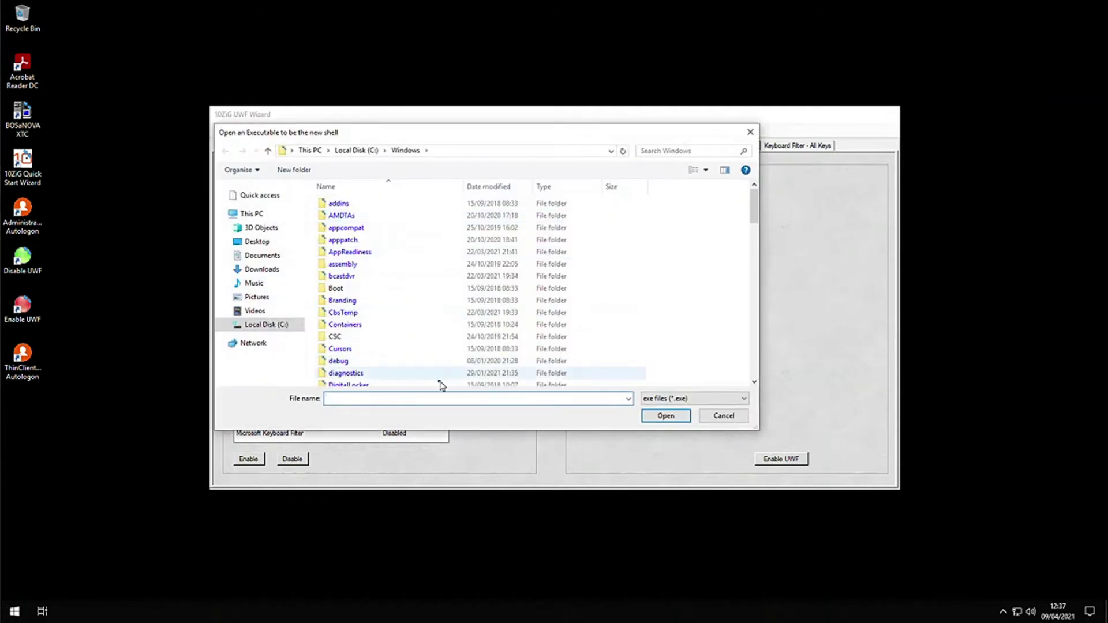
text(e)
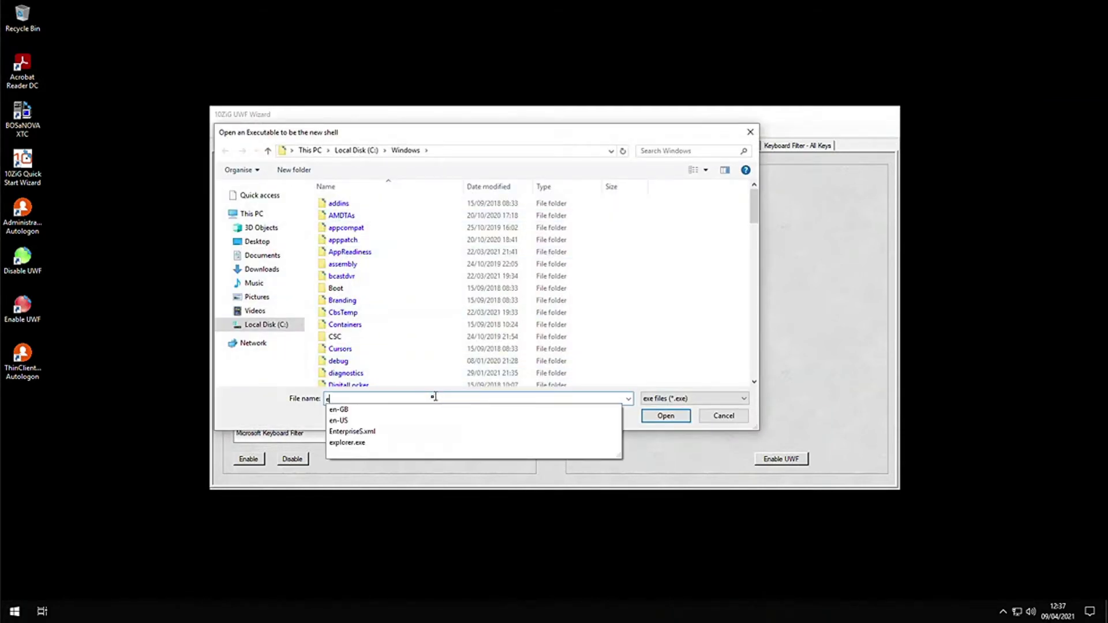
click(358, 442)
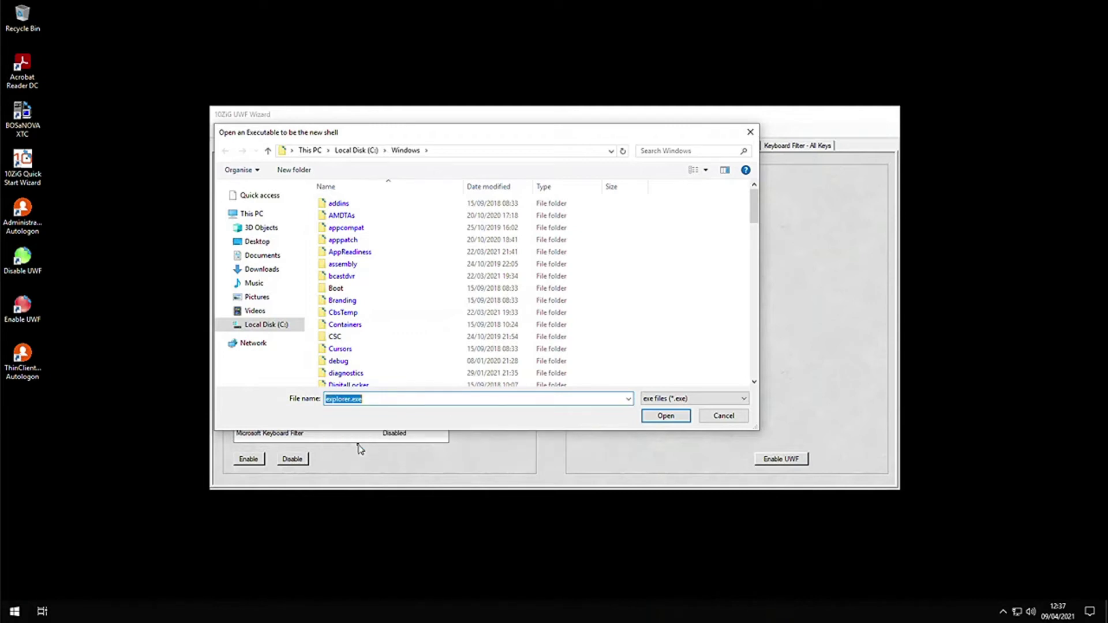
click(647, 414)
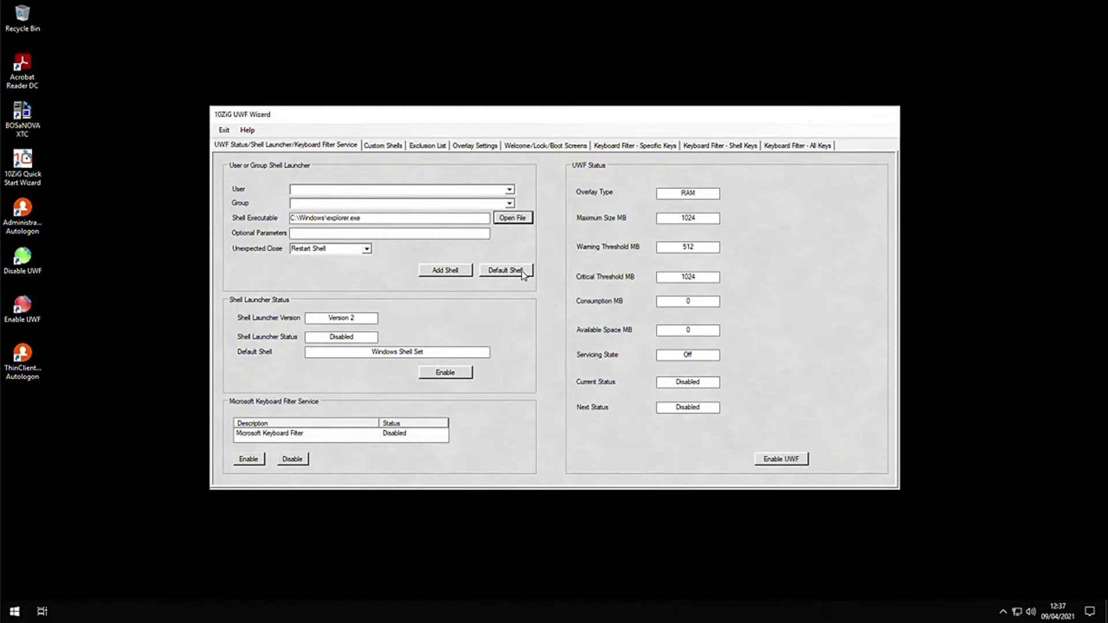
click(506, 271)
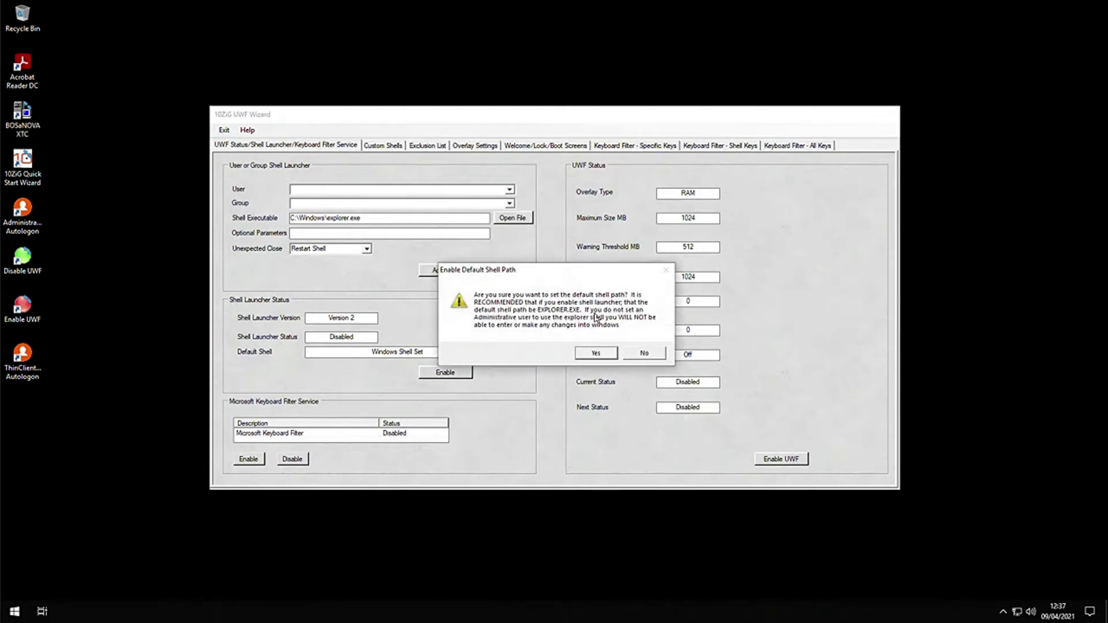
click(596, 353)
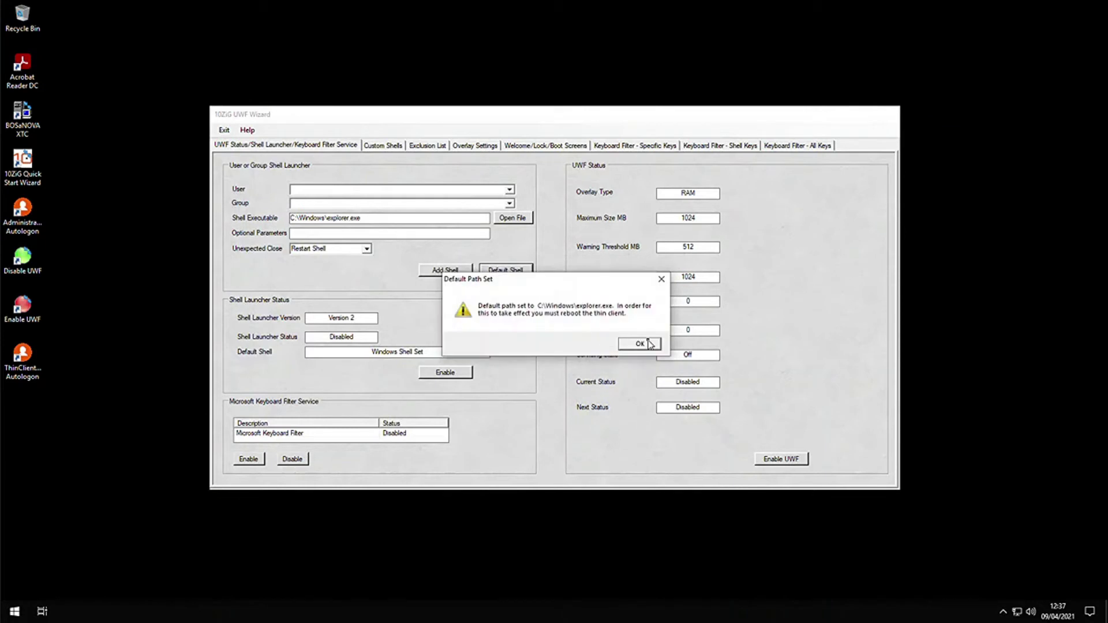
click(650, 345)
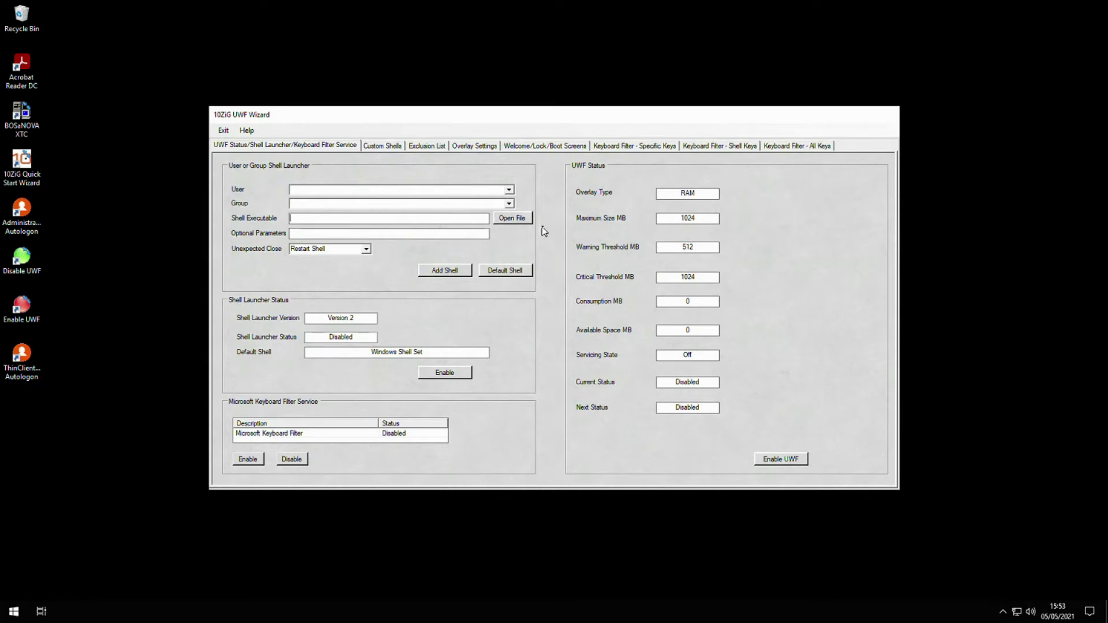
Step: Choose ThinClientUser as the shell user and workspaces.exe from Program Files (x86)\Amazon Web Services, Inc\Amazon WorkSpaces as its shell executable
click(509, 190)
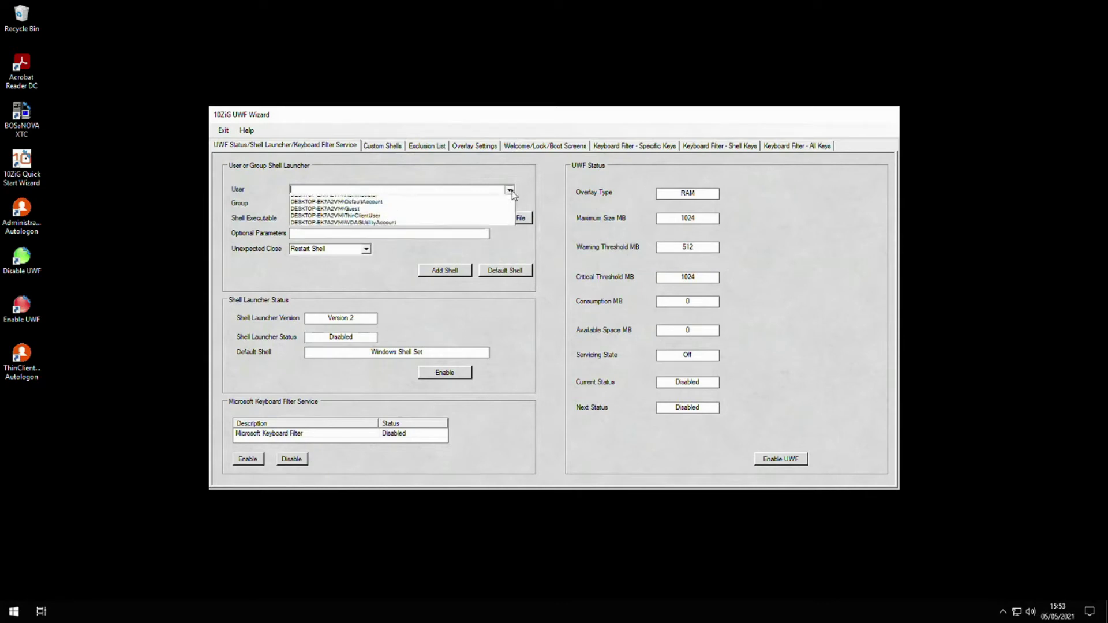
click(435, 221)
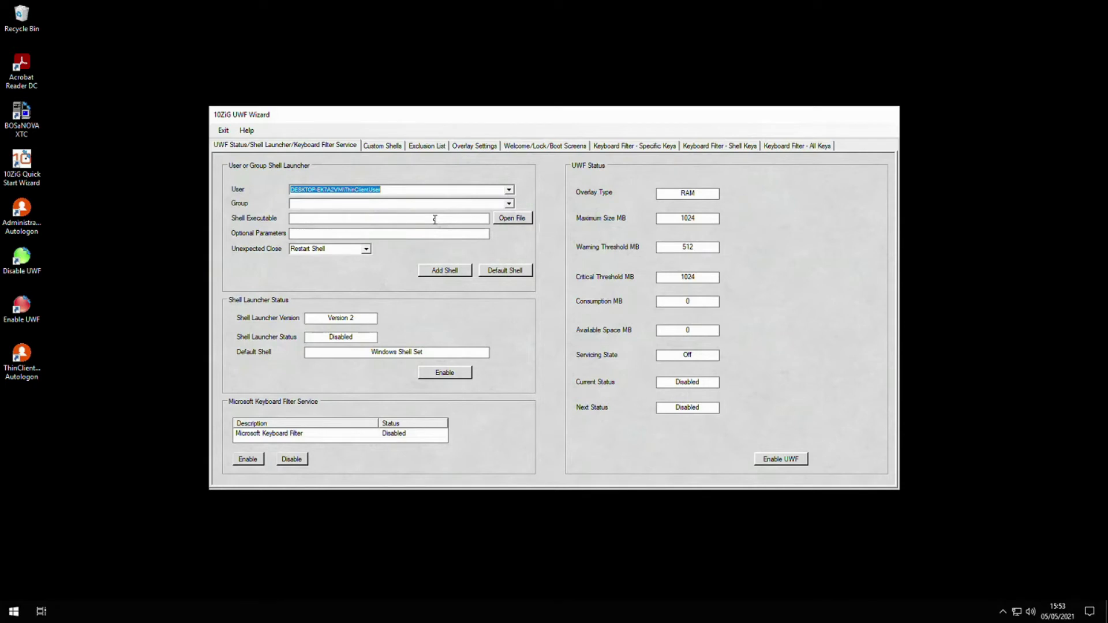
click(526, 224)
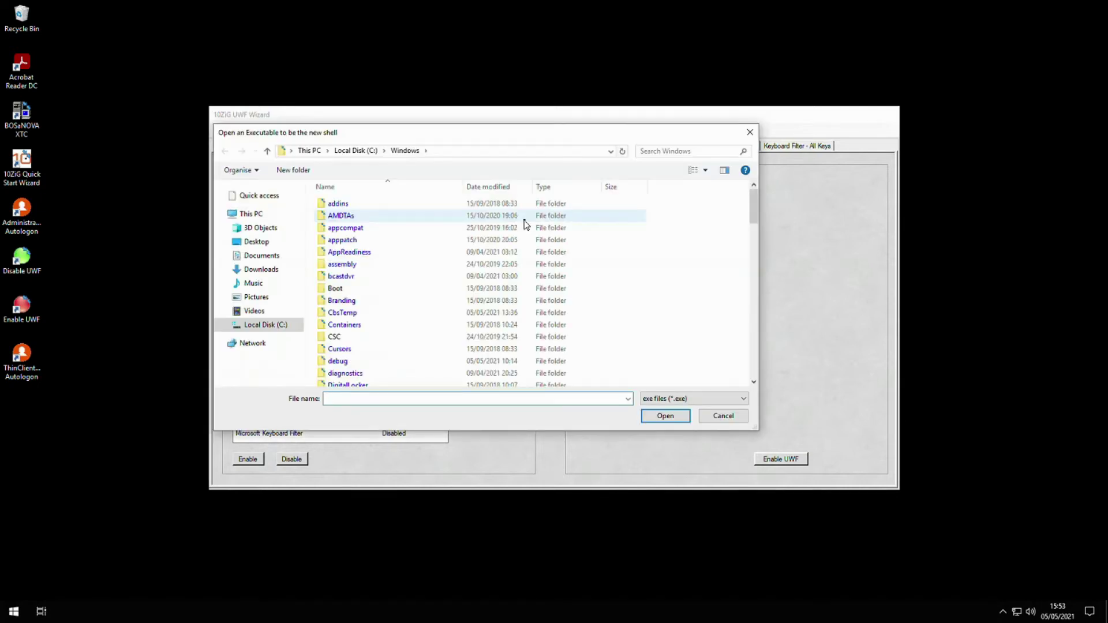
click(356, 151)
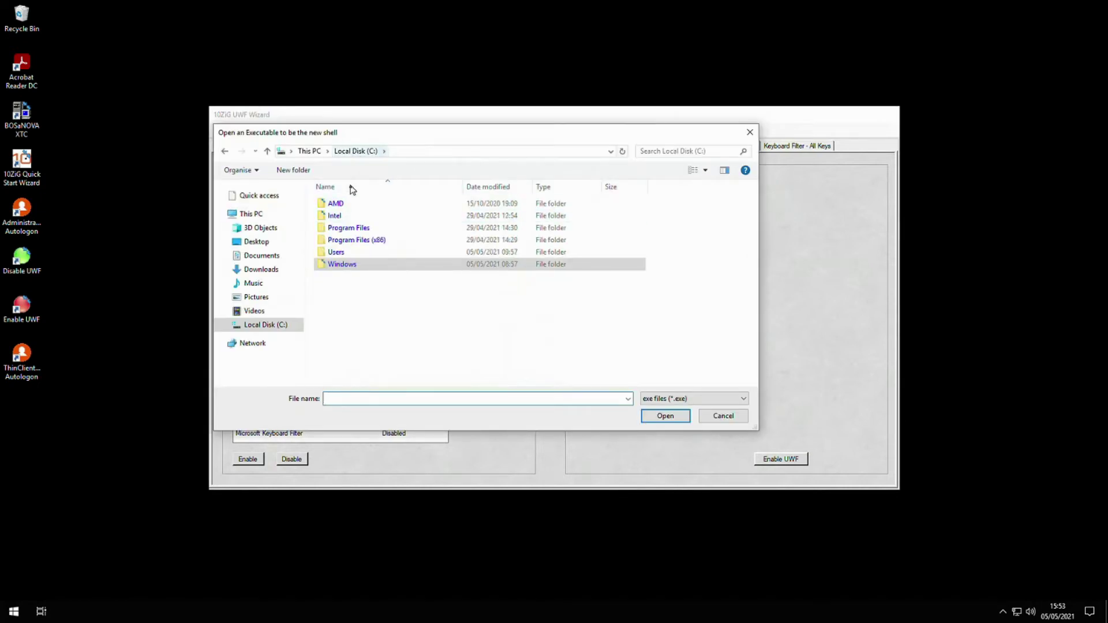
double_click(363, 240)
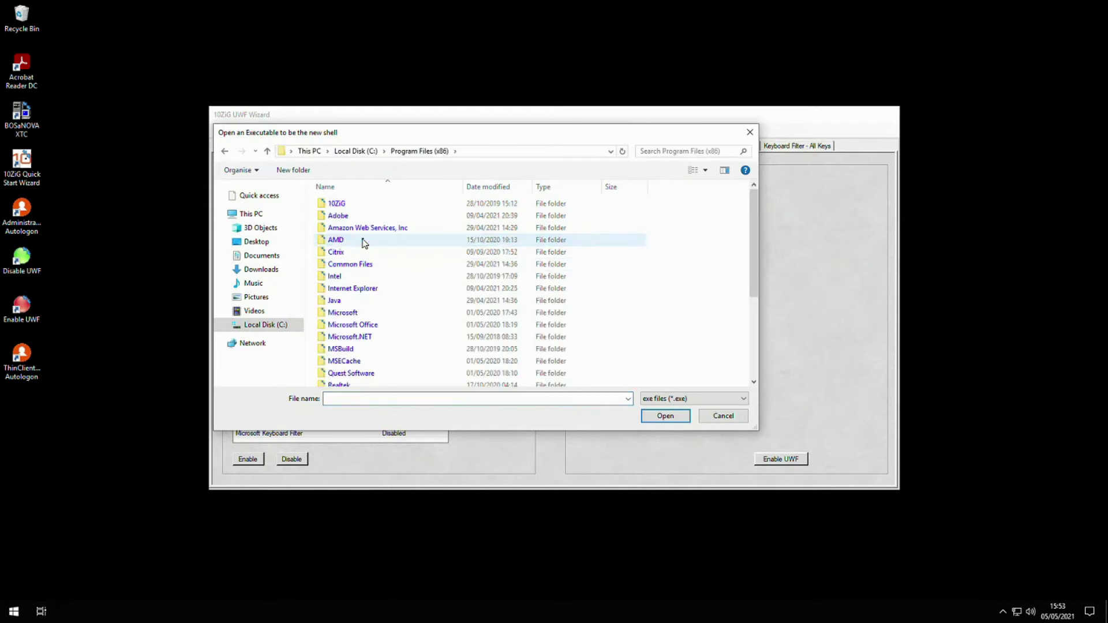
click(400, 228)
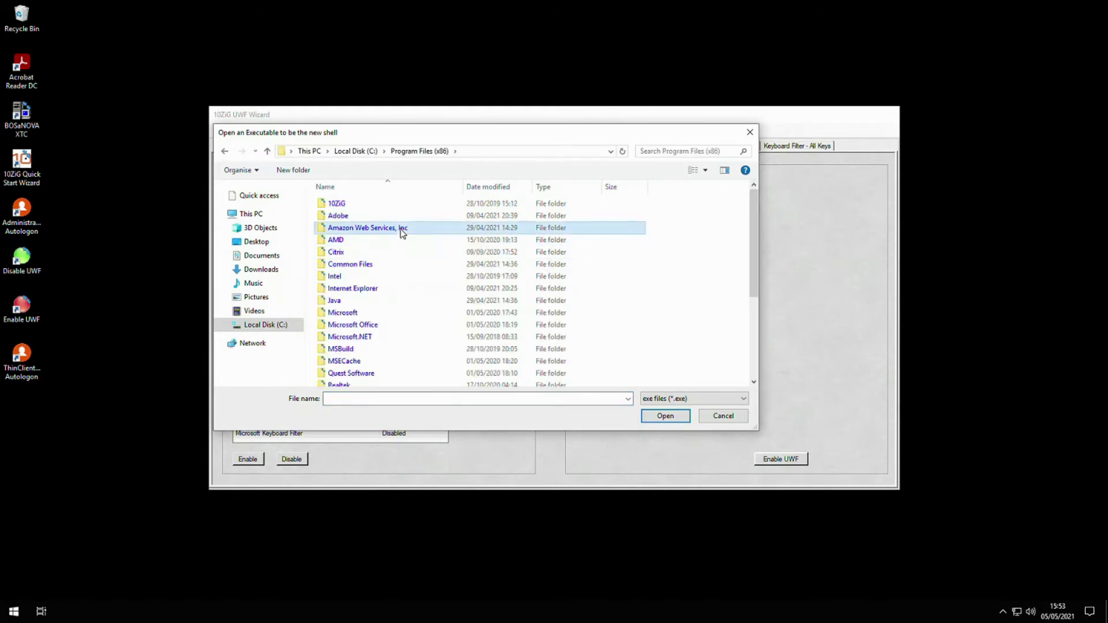
double_click(402, 230)
click(389, 211)
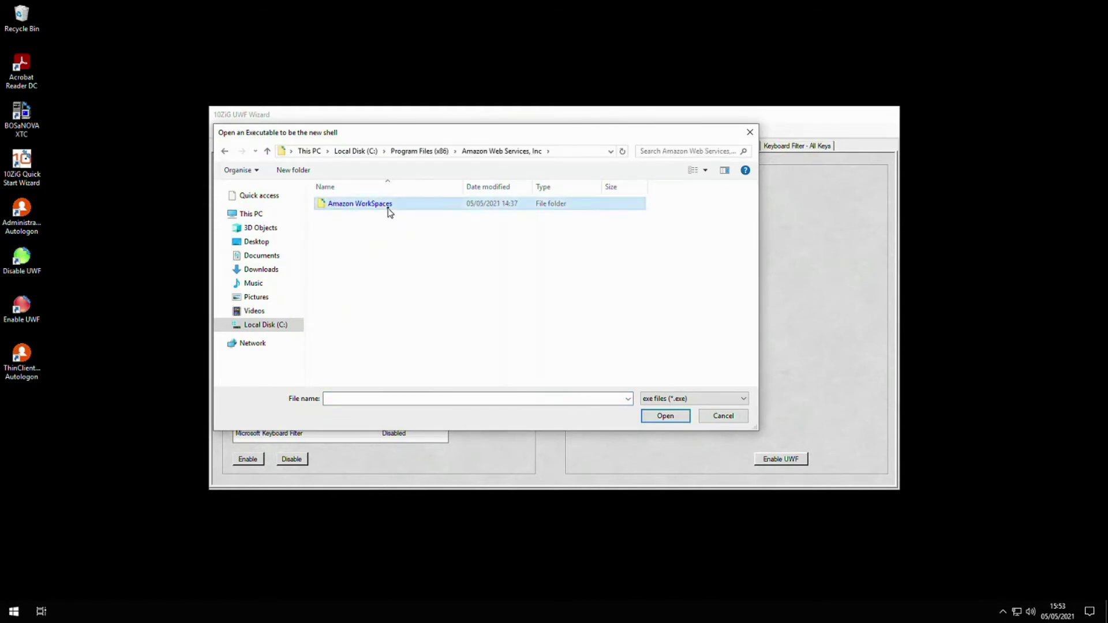
double_click(390, 211)
scroll(386, 214, down, 3)
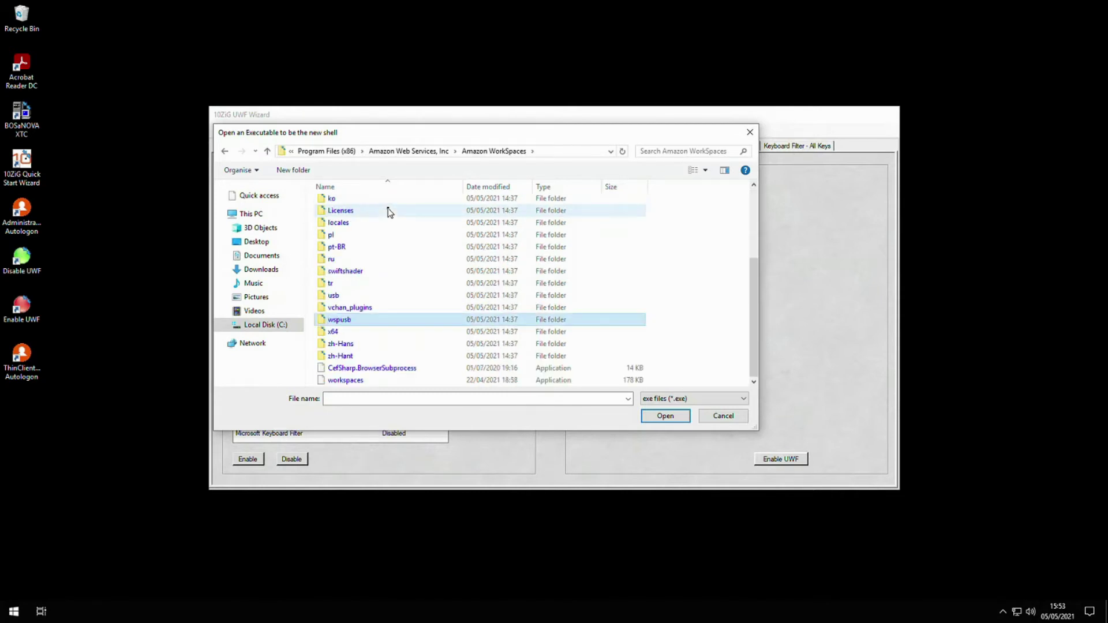
click(365, 382)
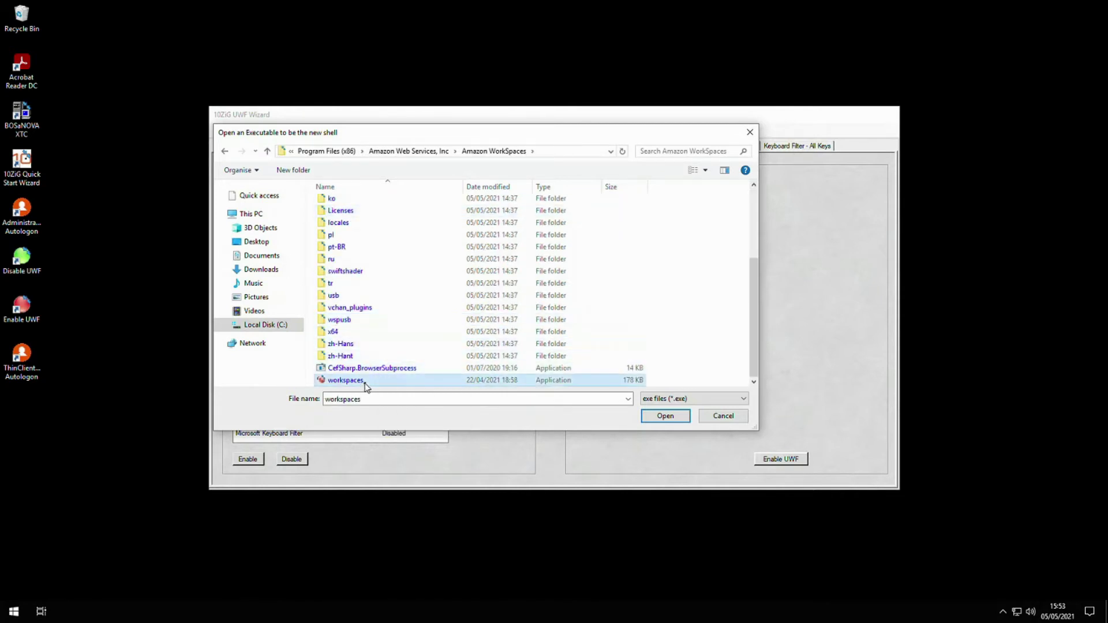
click(663, 417)
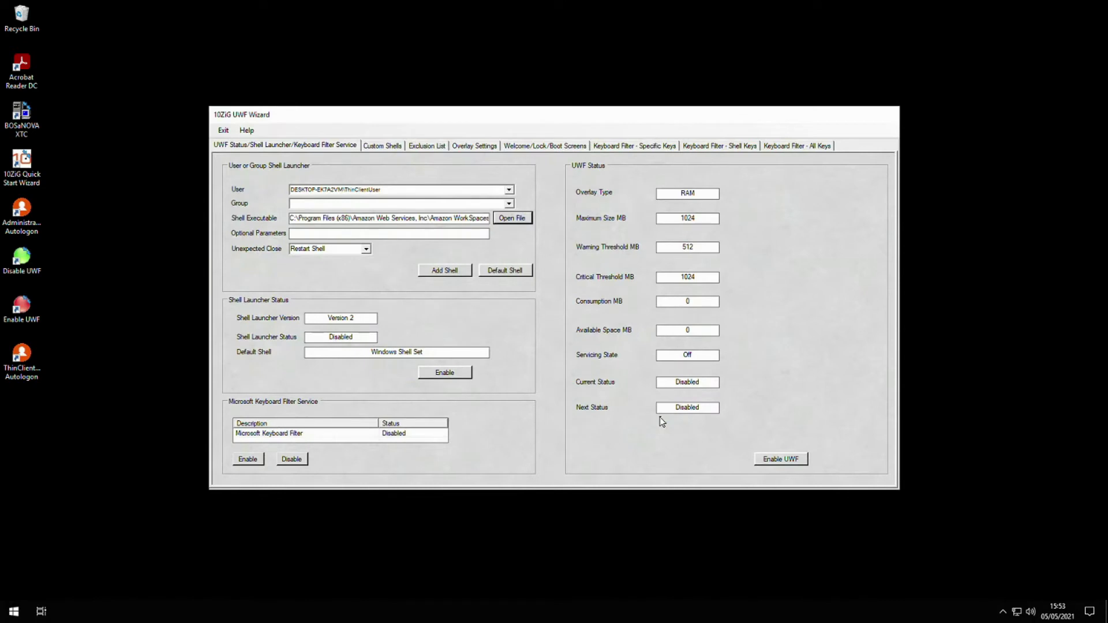
Step: Add the Amazon WorkSpaces shell for ThinClientUser and decline the immediate reboot
click(462, 271)
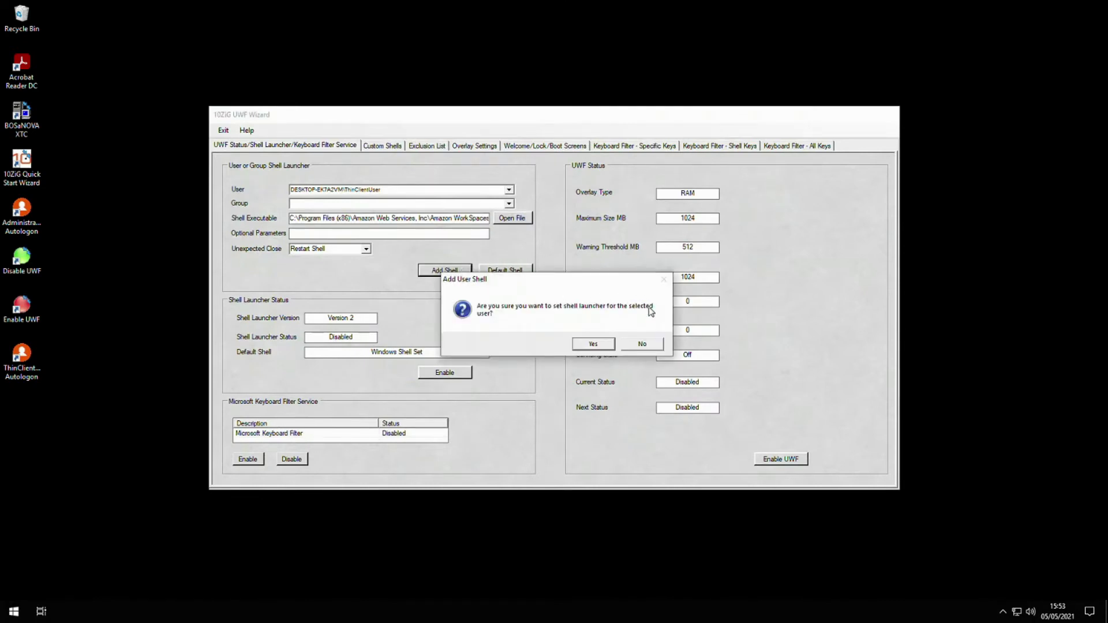
click(612, 348)
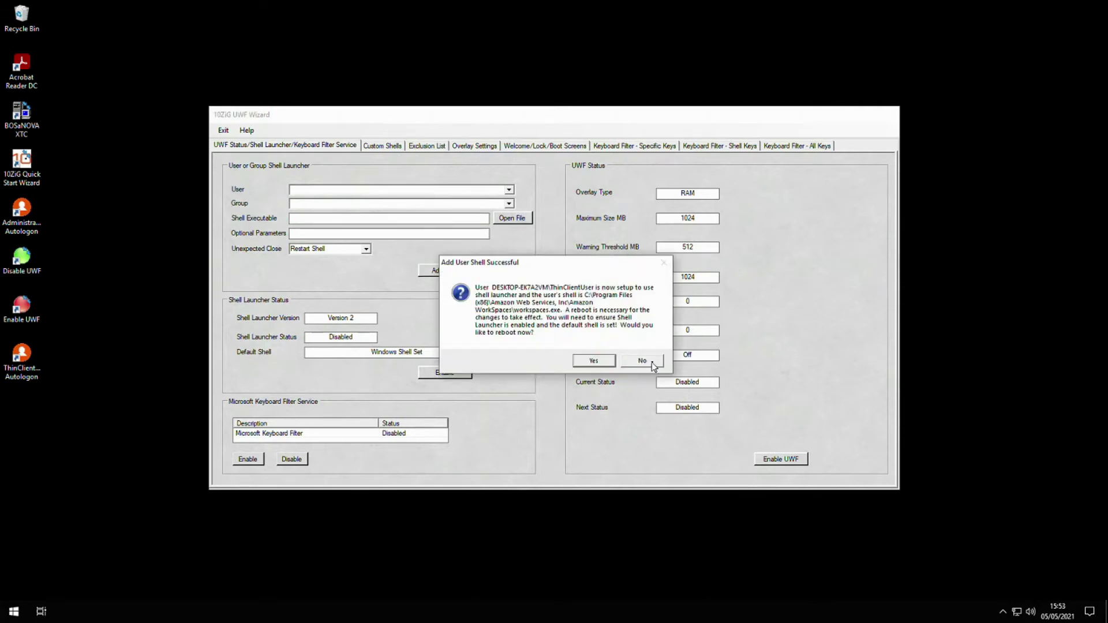
click(642, 360)
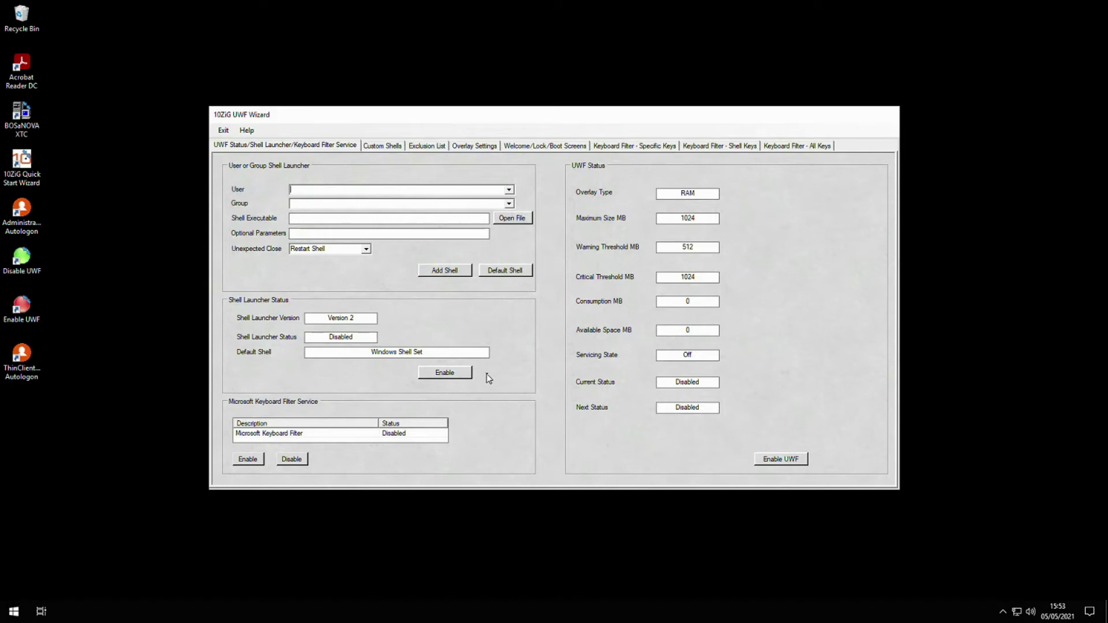
Step: Enable Shell Launcher and reboot the thin client
click(467, 376)
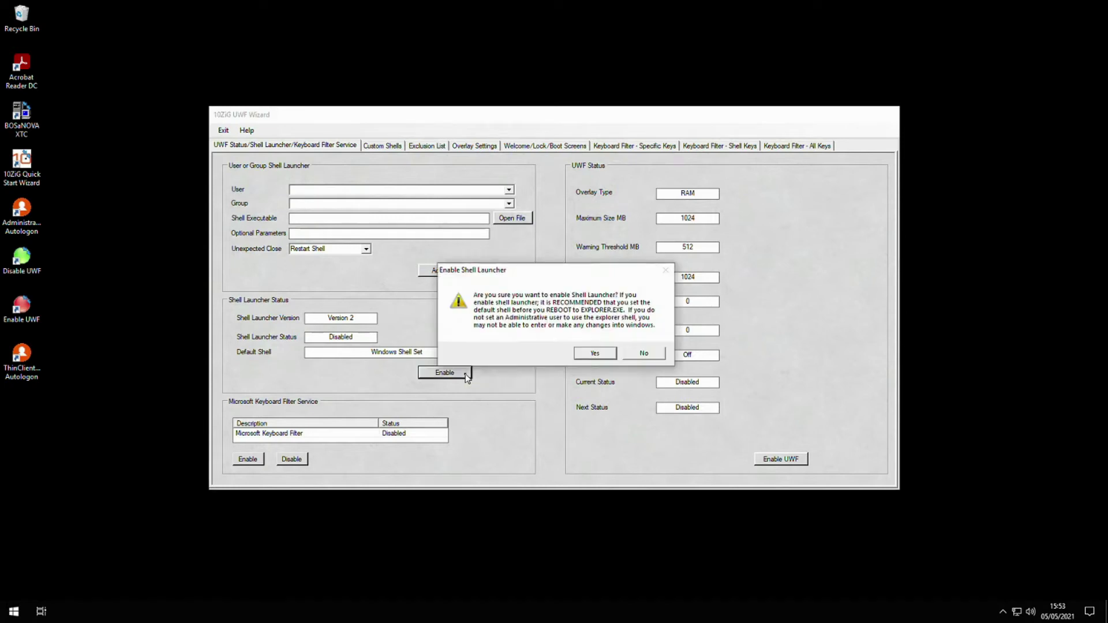
click(609, 357)
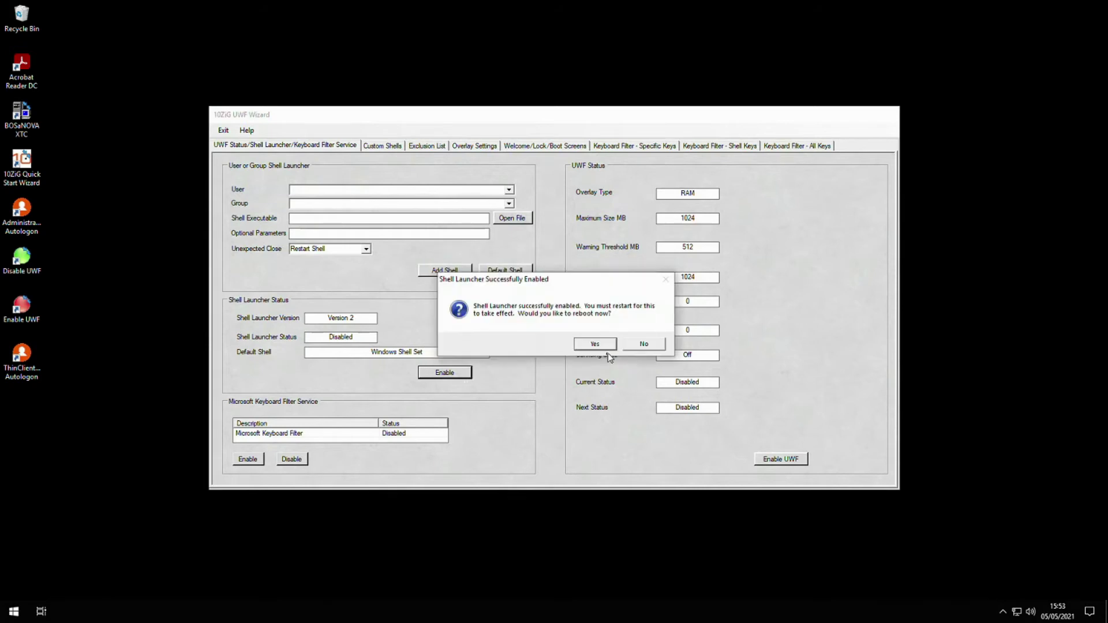
click(614, 348)
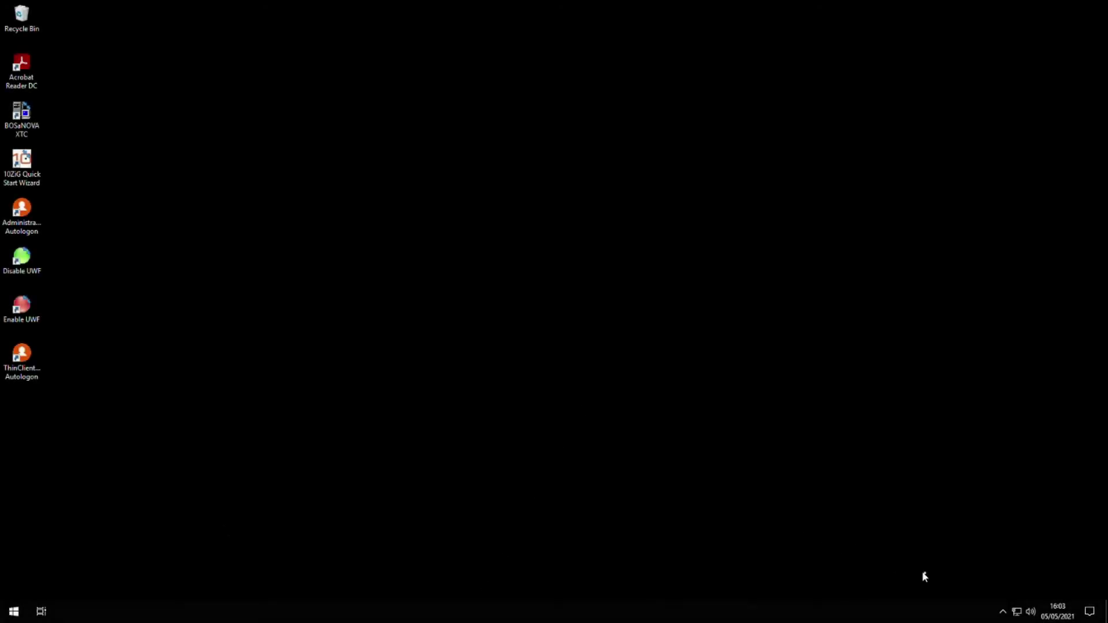
Step: Reopen the 10ZiG UWF Wizard and check the Shell Launcher status and default shell
click(1003, 611)
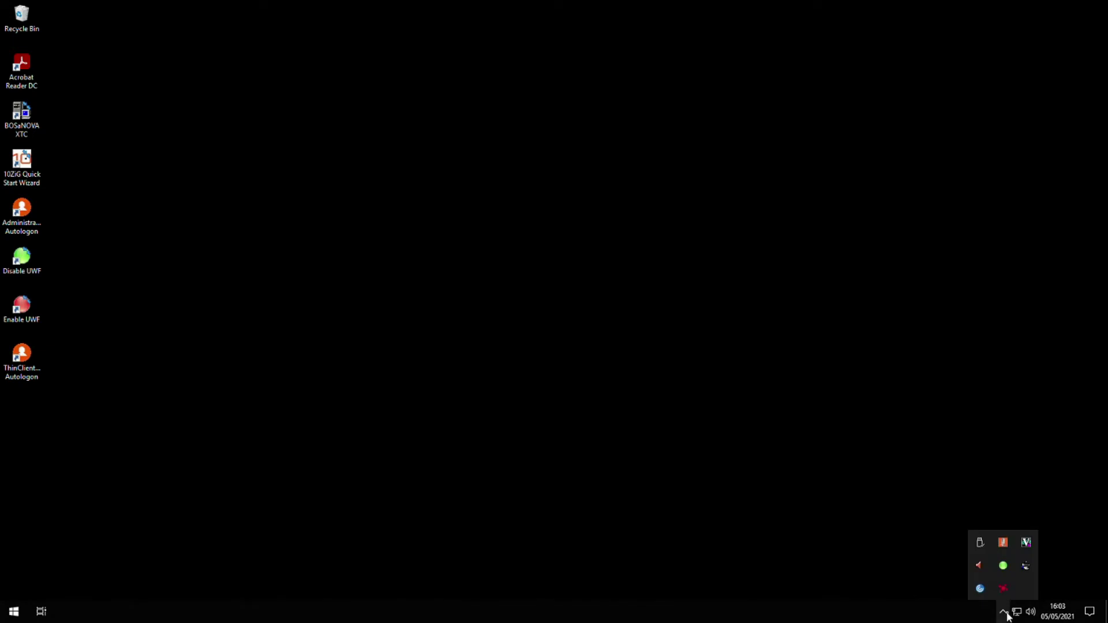
click(1004, 568)
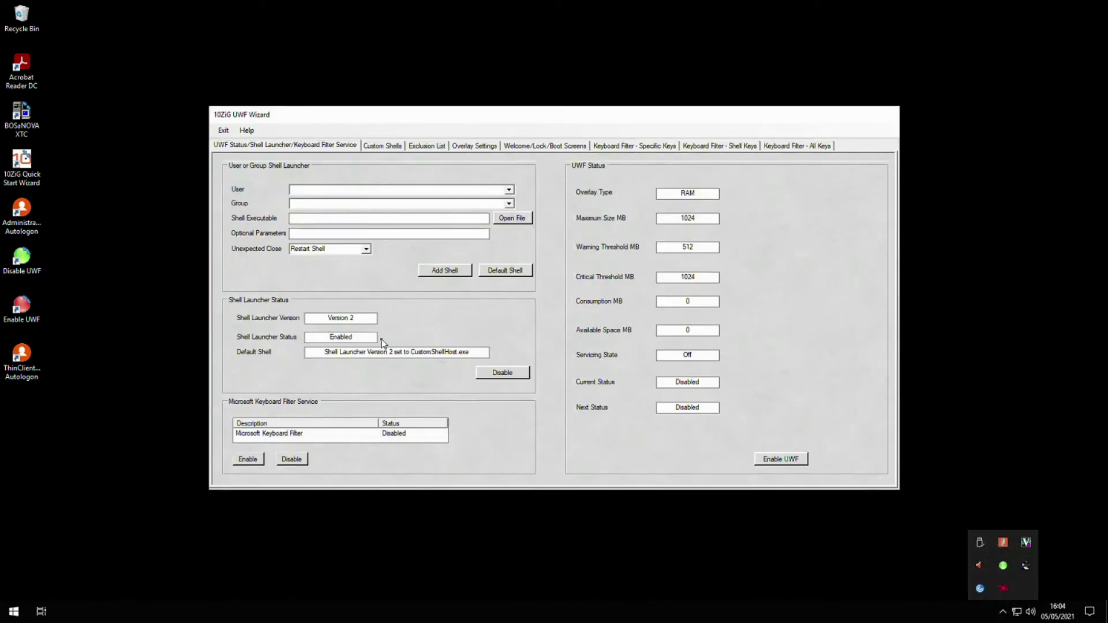
click(367, 338)
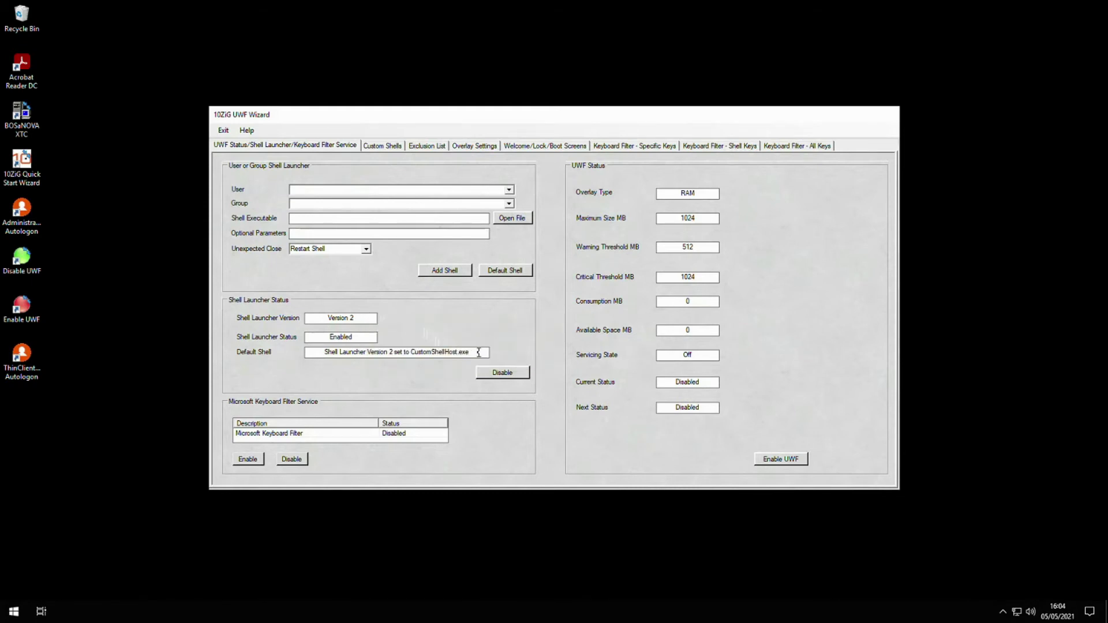
mouse_move(477, 352)
Step: Review the custom shell entry for ThinClientUser and exit the wizard
click(387, 147)
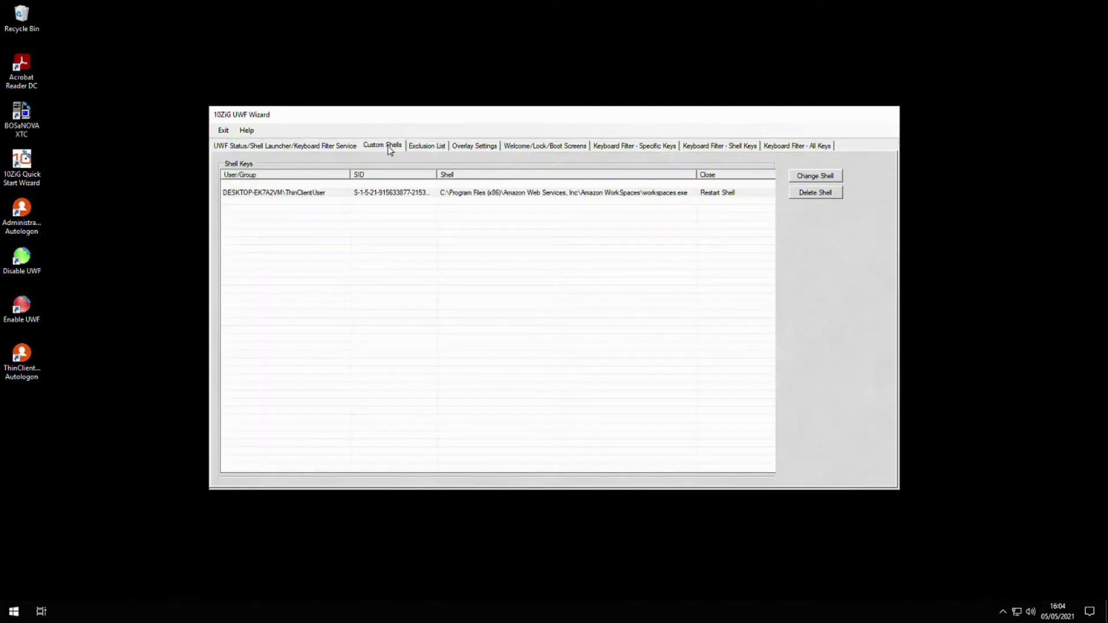
click(691, 195)
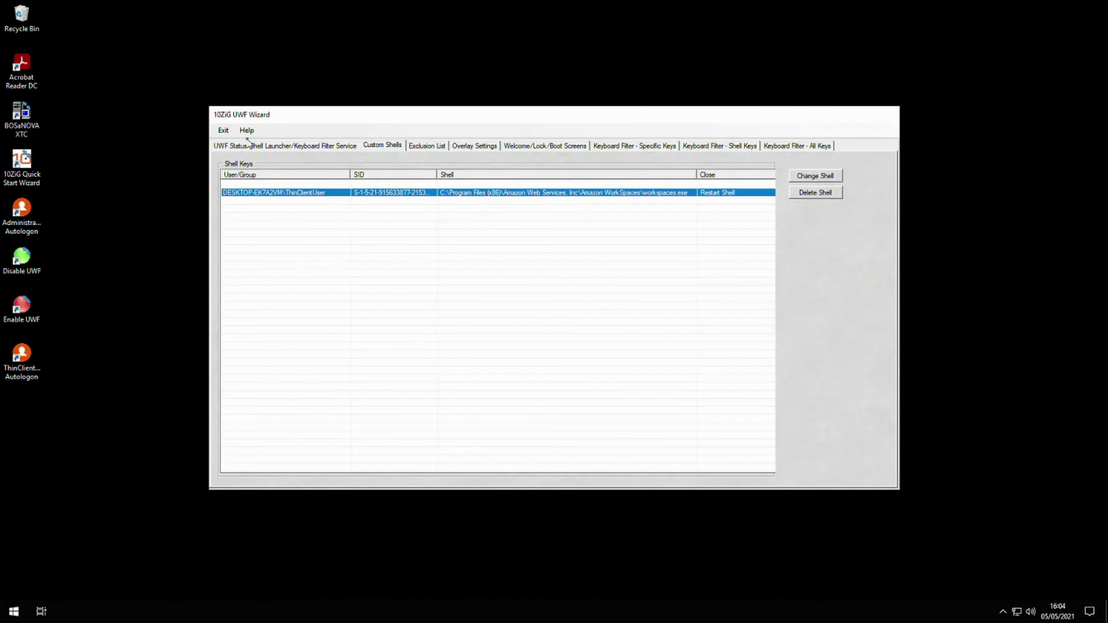
click(223, 131)
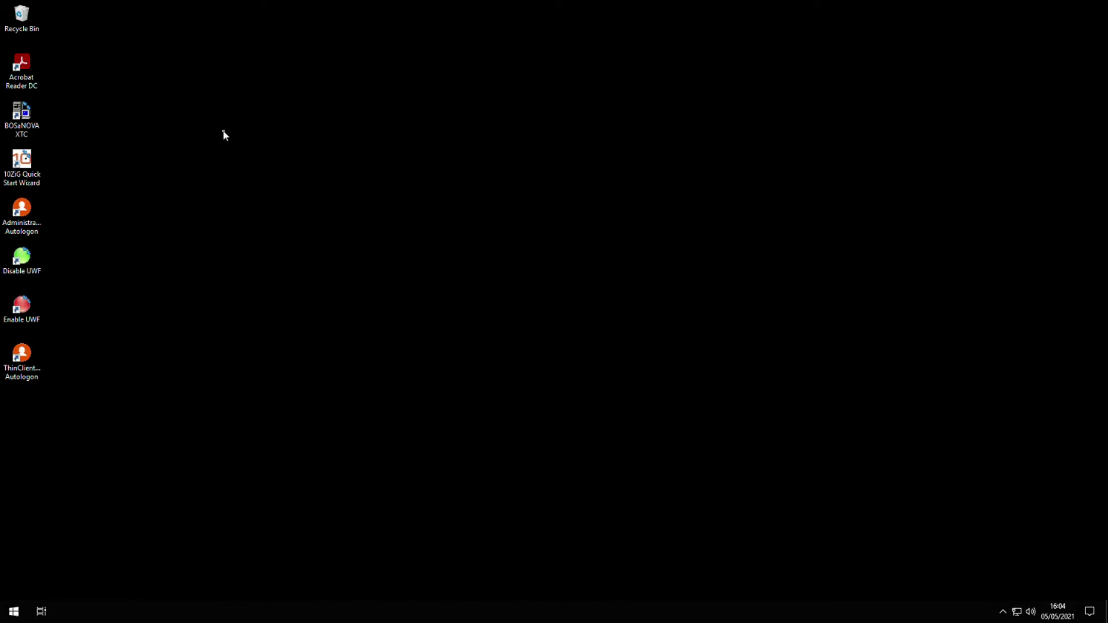
Step: Set the thin client to always log on automatically as ThinClientUser and confirm the restart
click(34, 372)
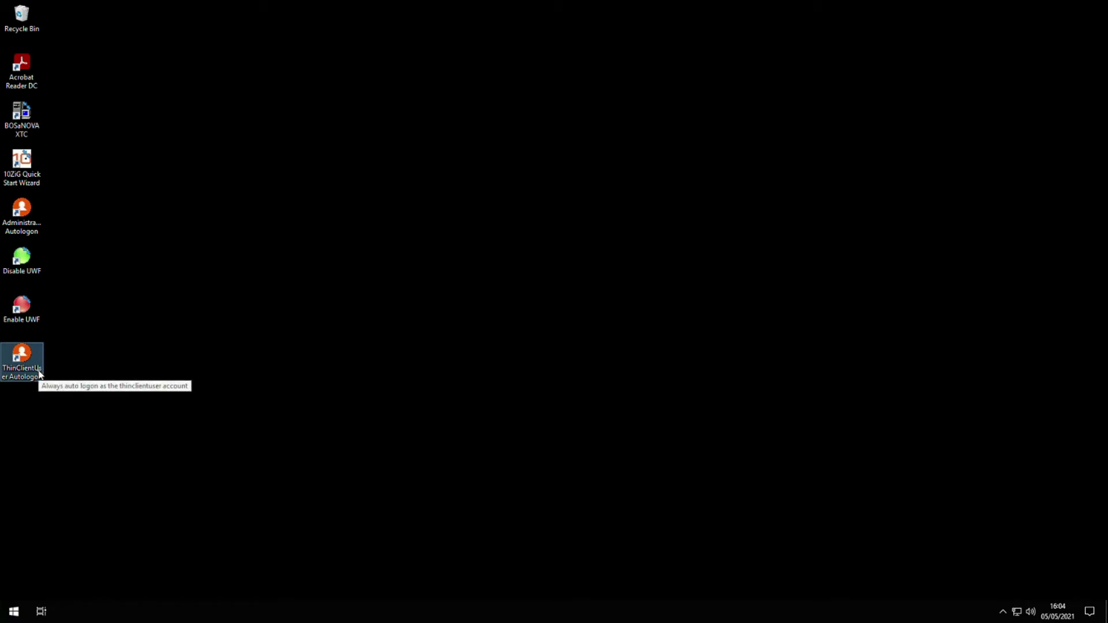
double_click(39, 374)
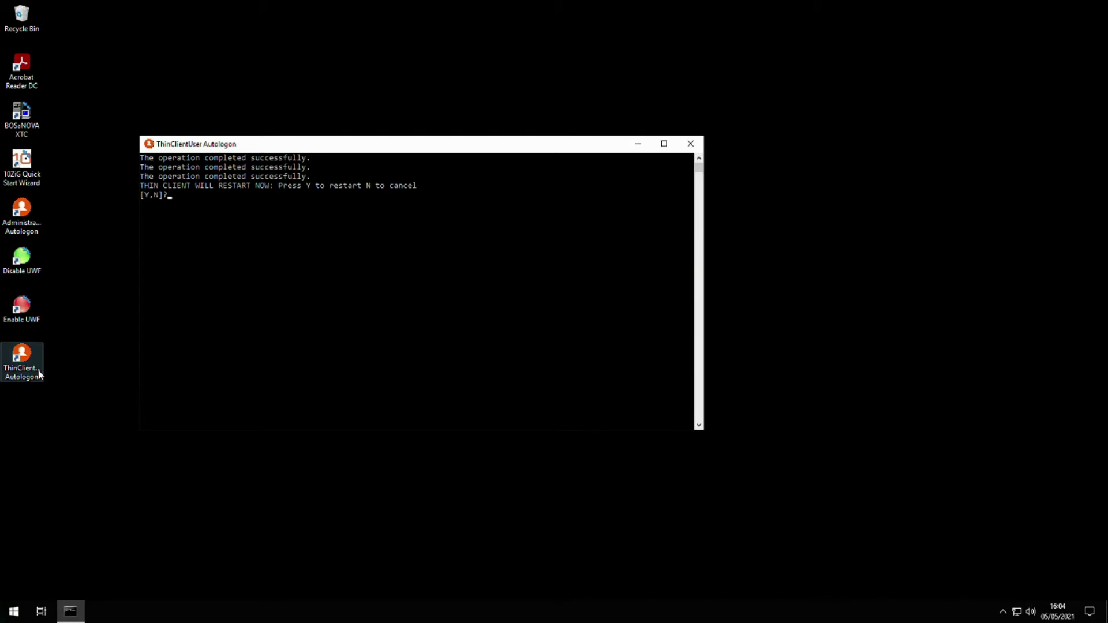
text(Y)
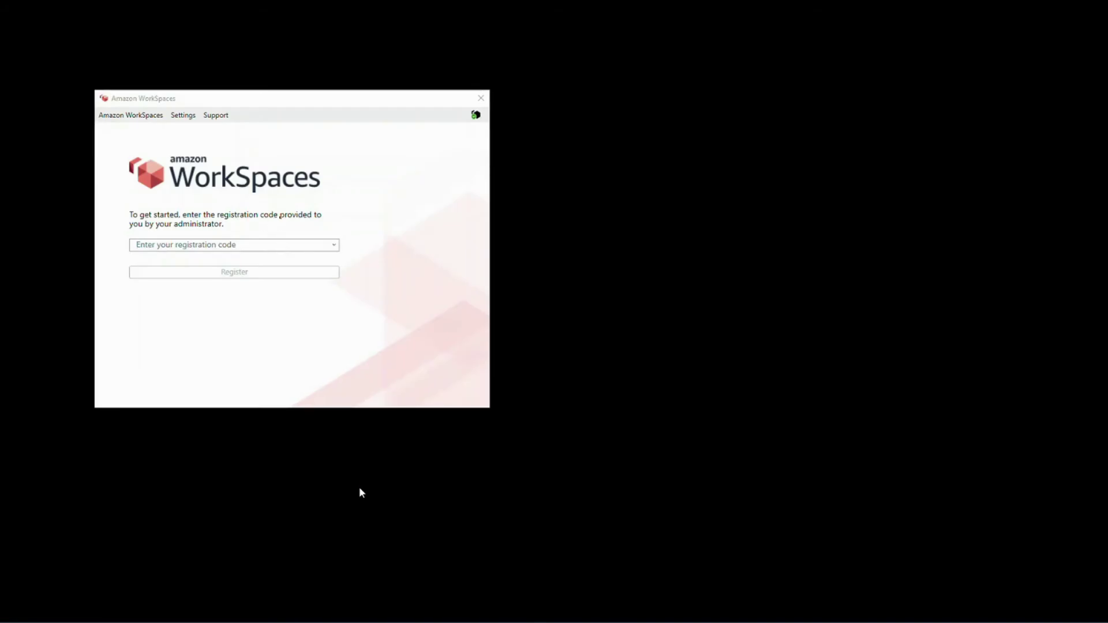
Step: Pick the saved registration code and register the Amazon WorkSpaces client with it
click(282, 246)
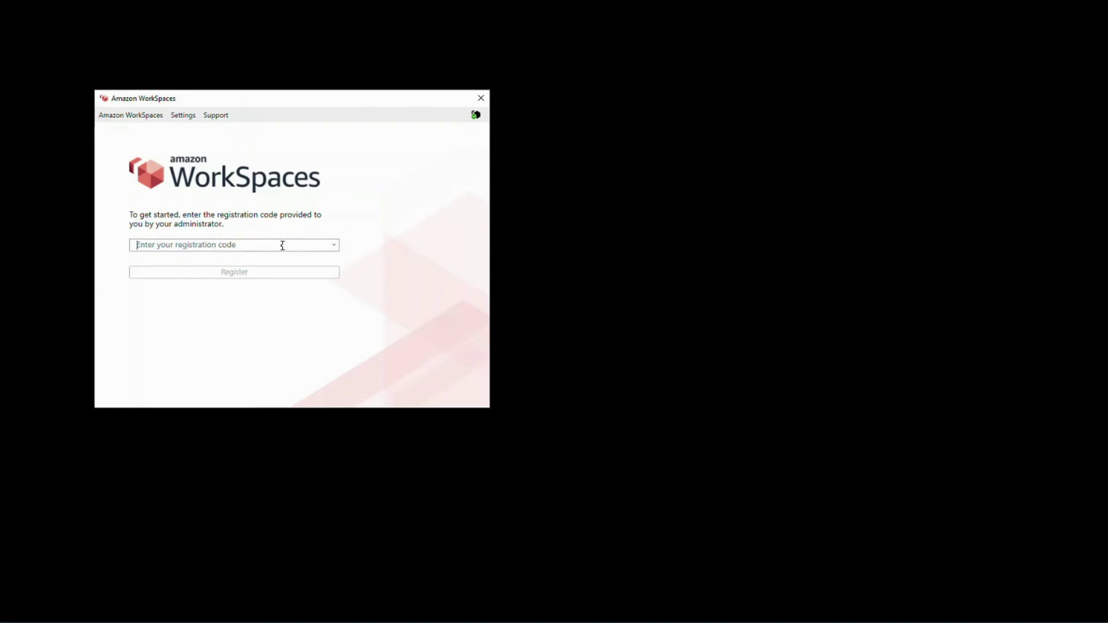
click(334, 245)
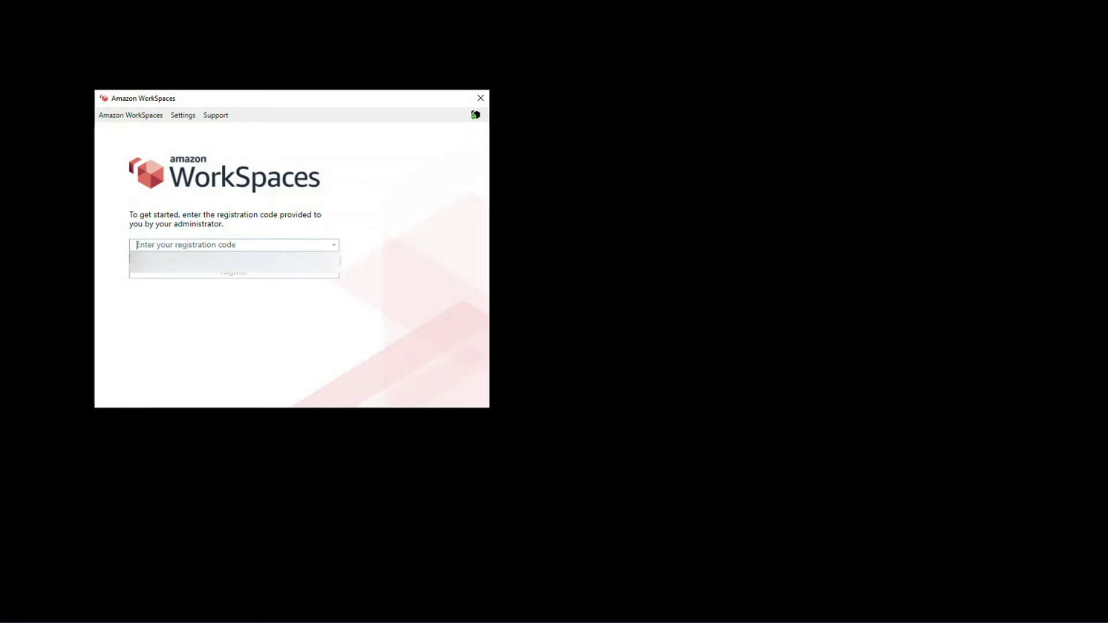
click(245, 263)
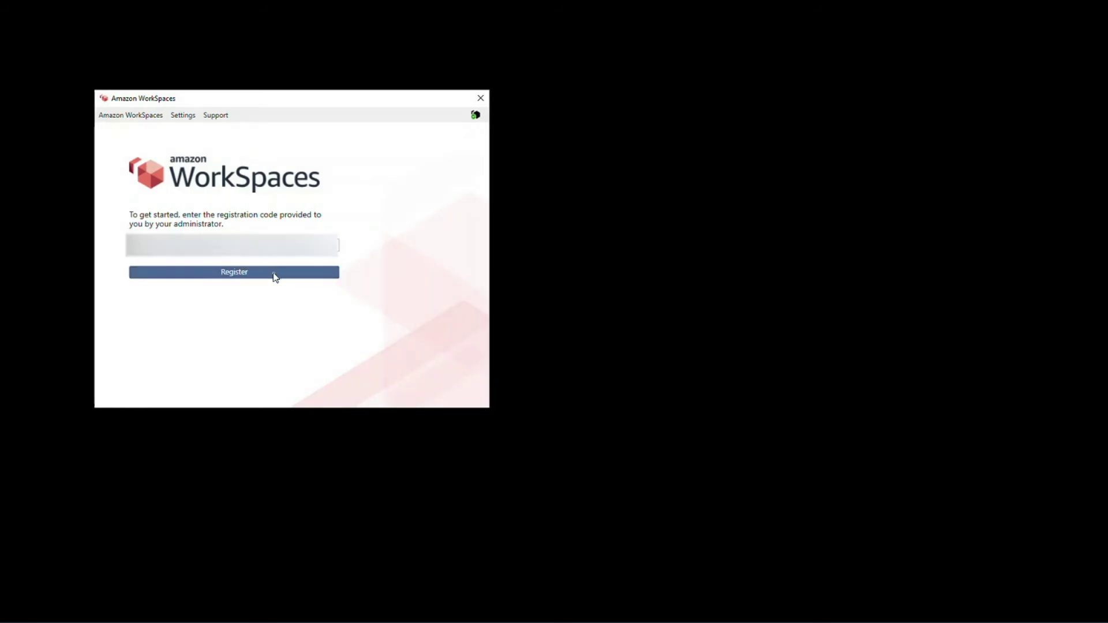
click(275, 275)
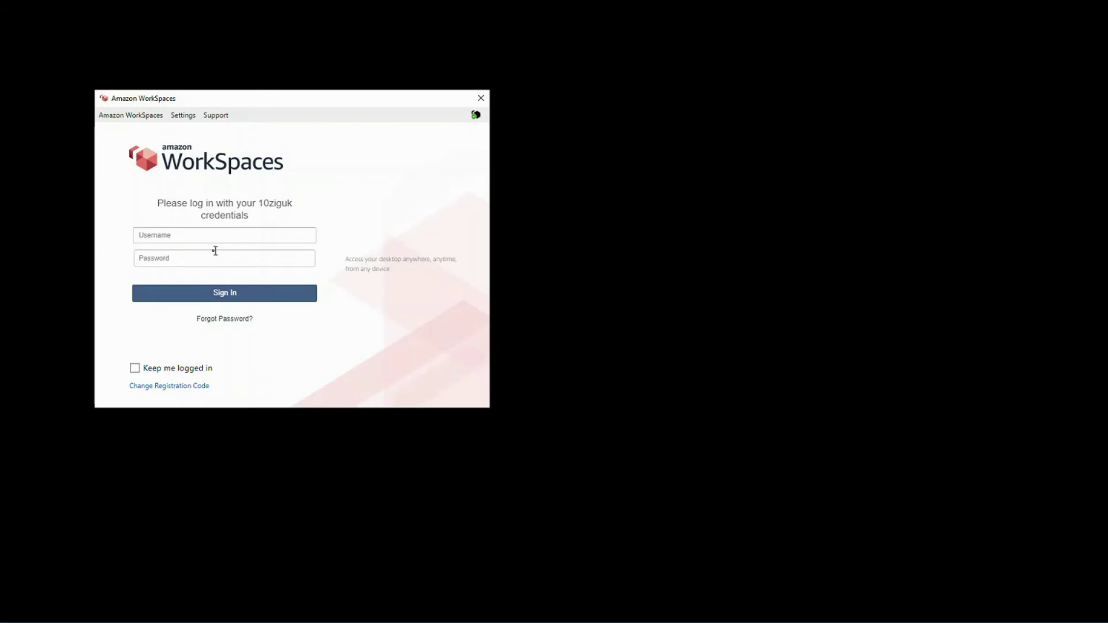
Step: Sign in to WorkSpaces with the account's username and password, with Keep me logged in enabled
click(198, 237)
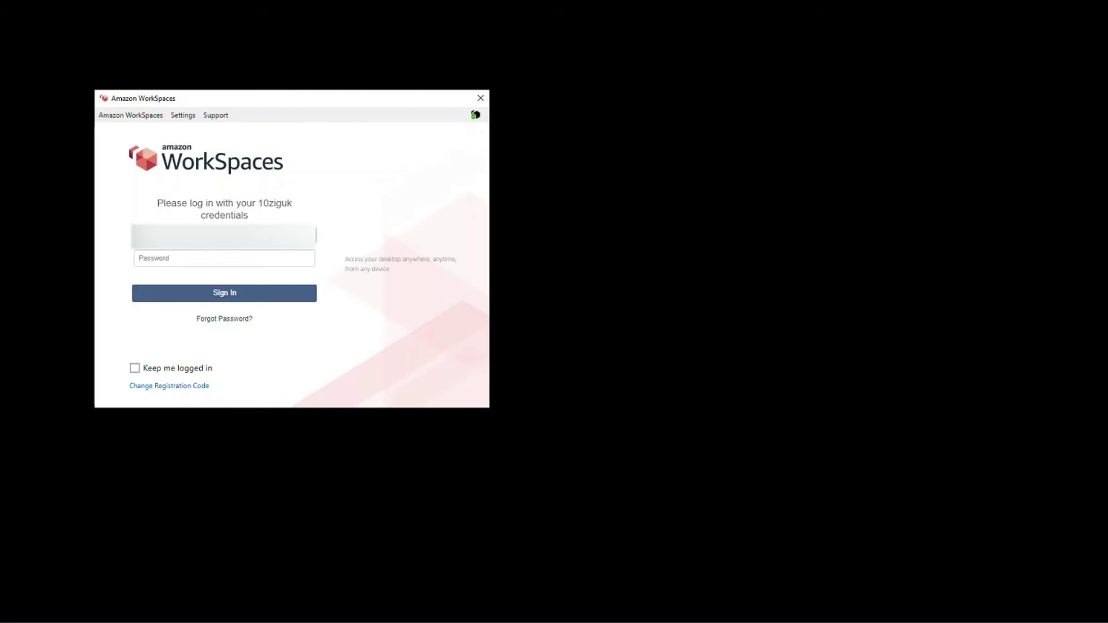
click(140, 258)
text(••••••••)
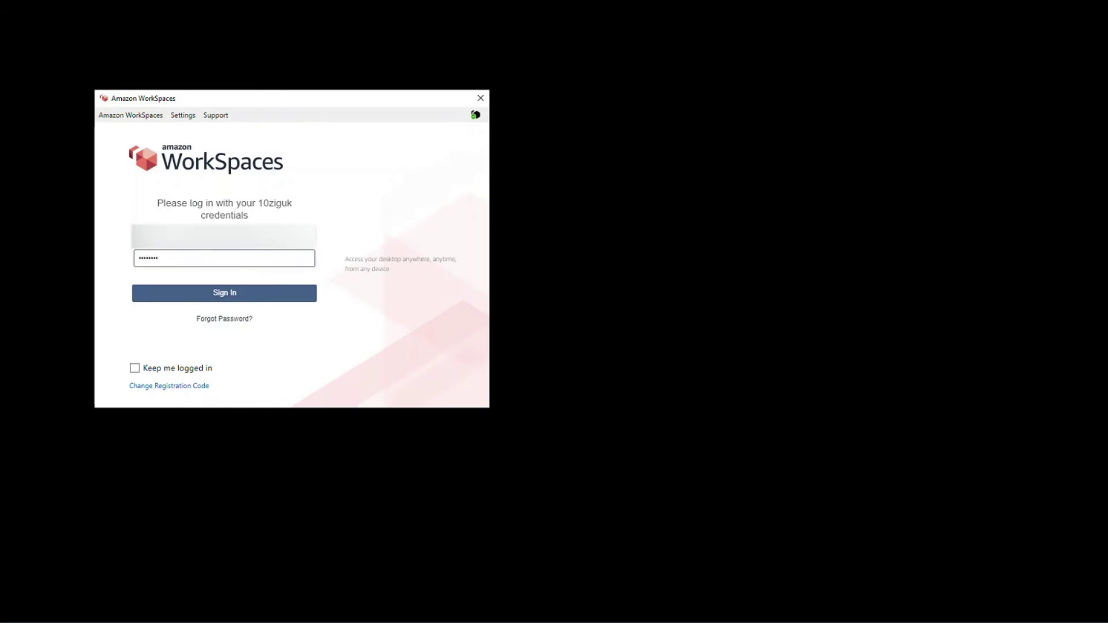
text(•)
click(136, 370)
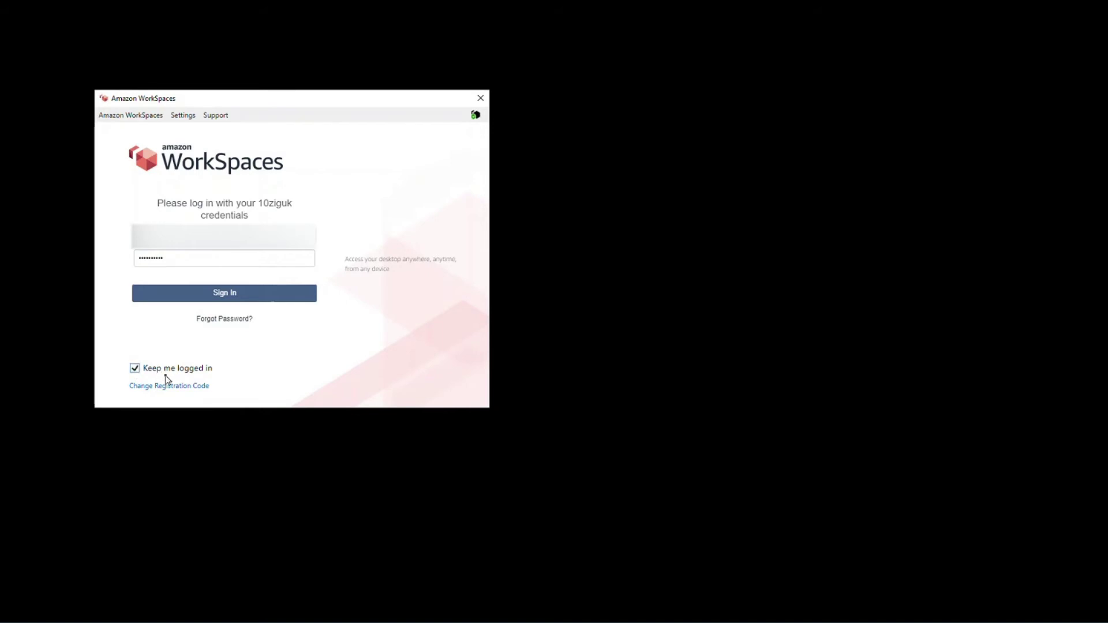
click(278, 299)
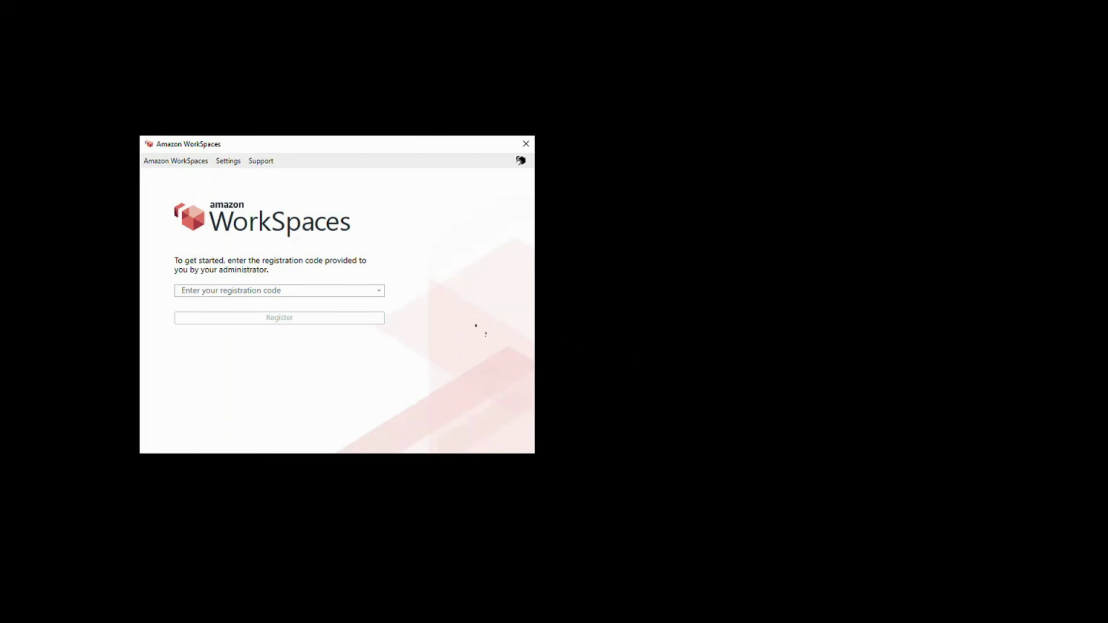
Step: Check the registration code list for a saved code
click(380, 291)
click(379, 292)
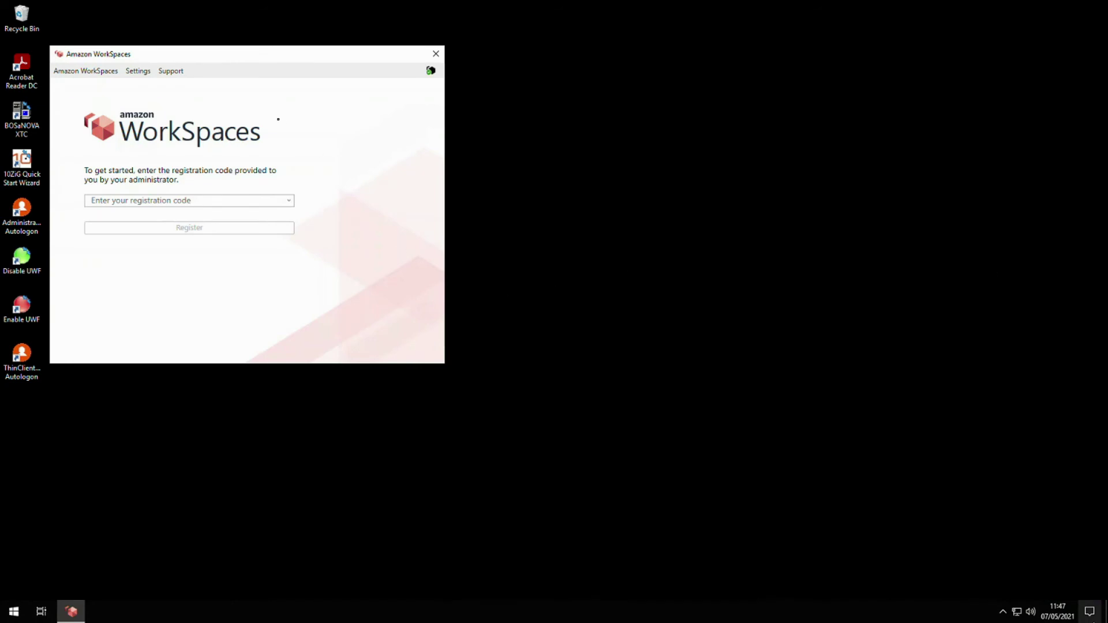
Step: Enable Remember Registration Code in the WorkSpaces login information settings and close the dialog
click(139, 72)
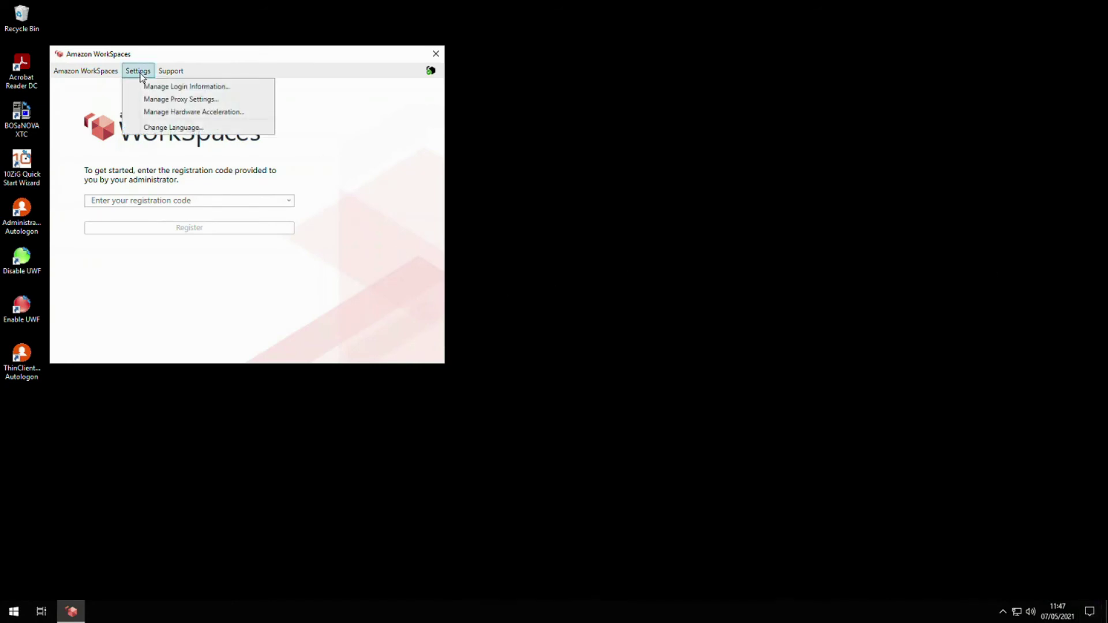
click(175, 88)
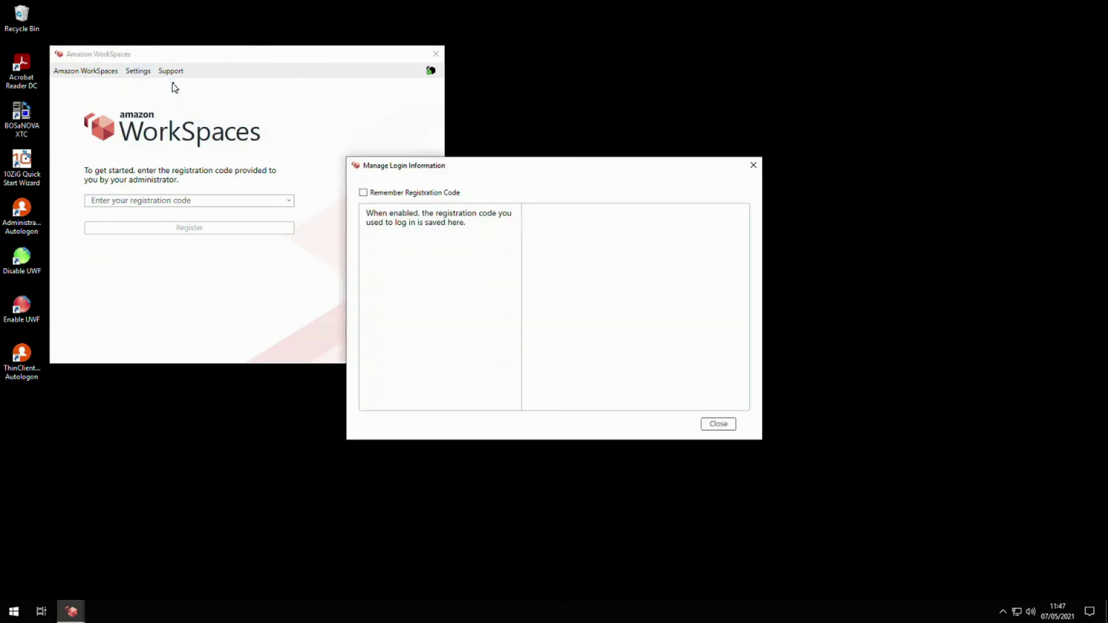
click(363, 193)
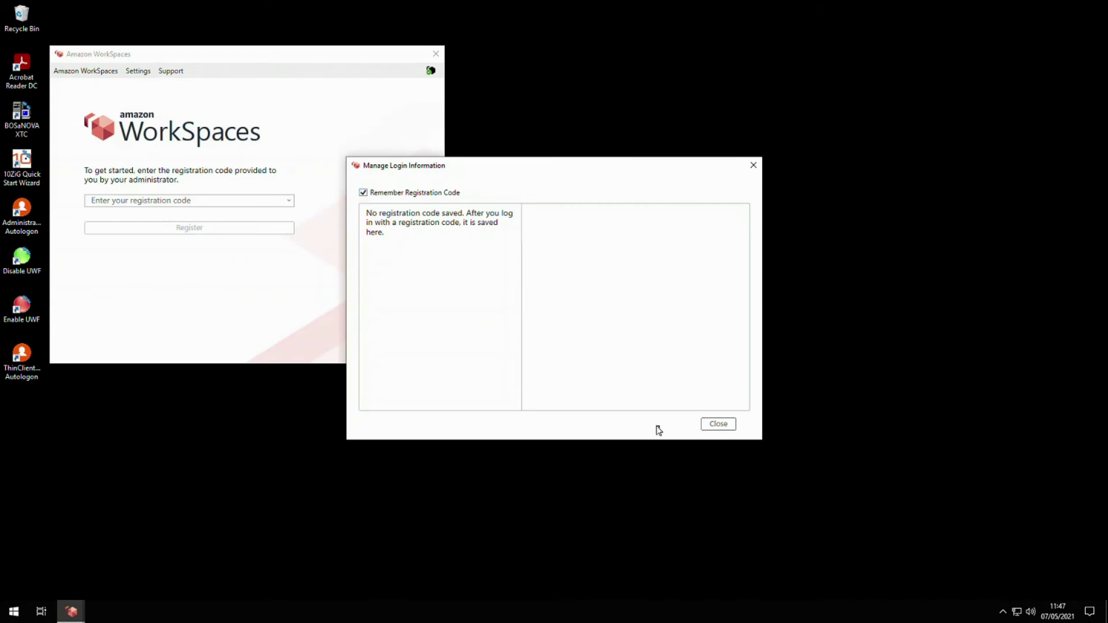
click(718, 425)
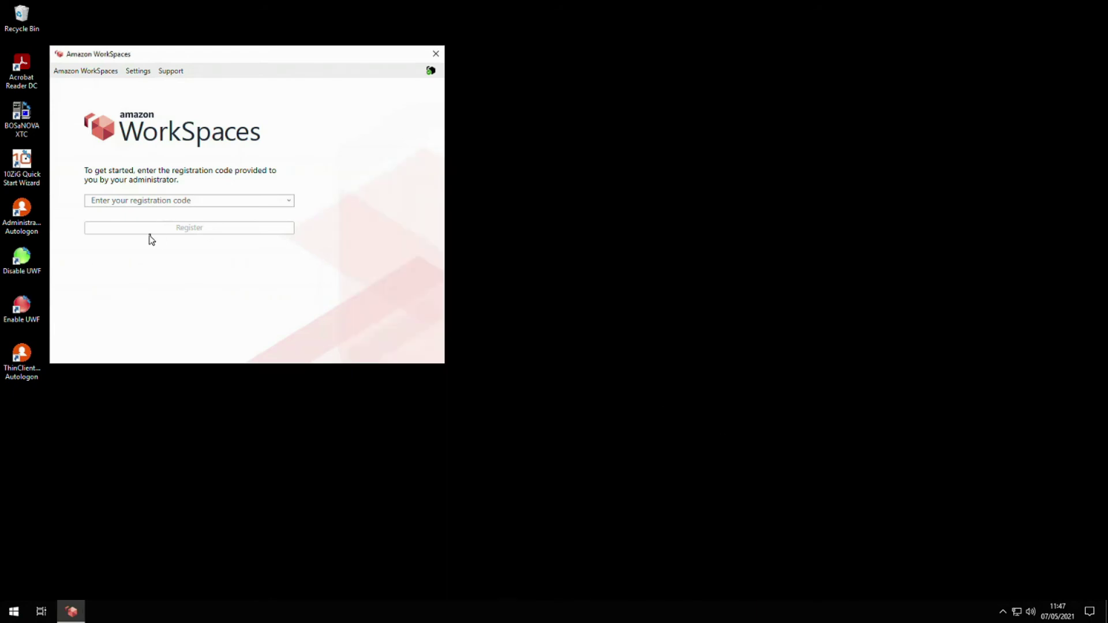
Step: Paste the registration code, register the WorkSpaces client, and close it without signing in
click(134, 199)
key(ctrl+v)
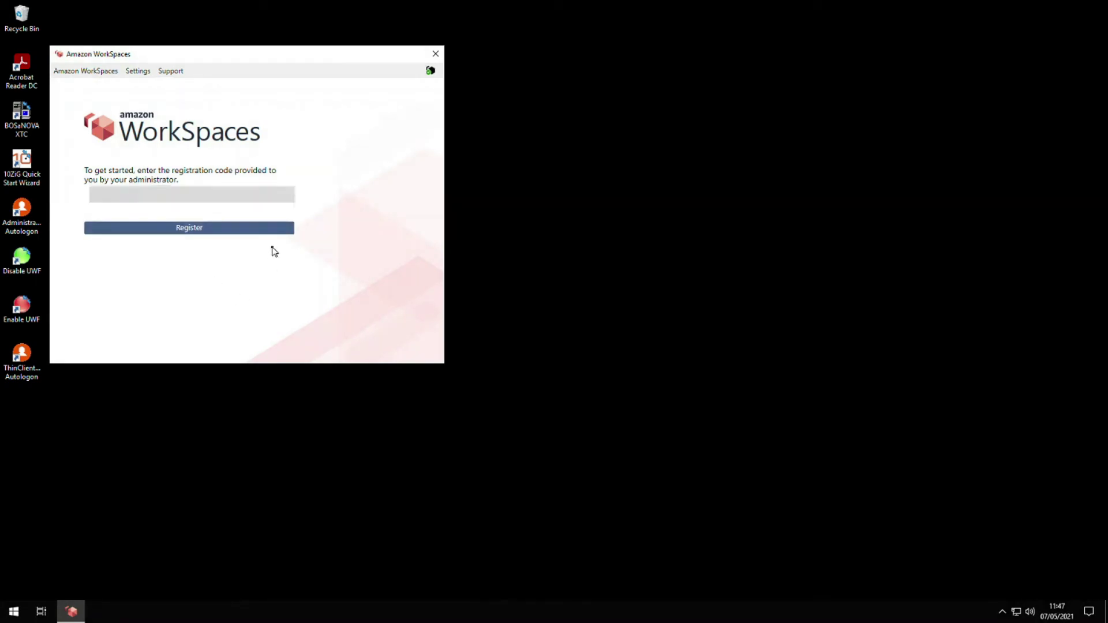
click(258, 231)
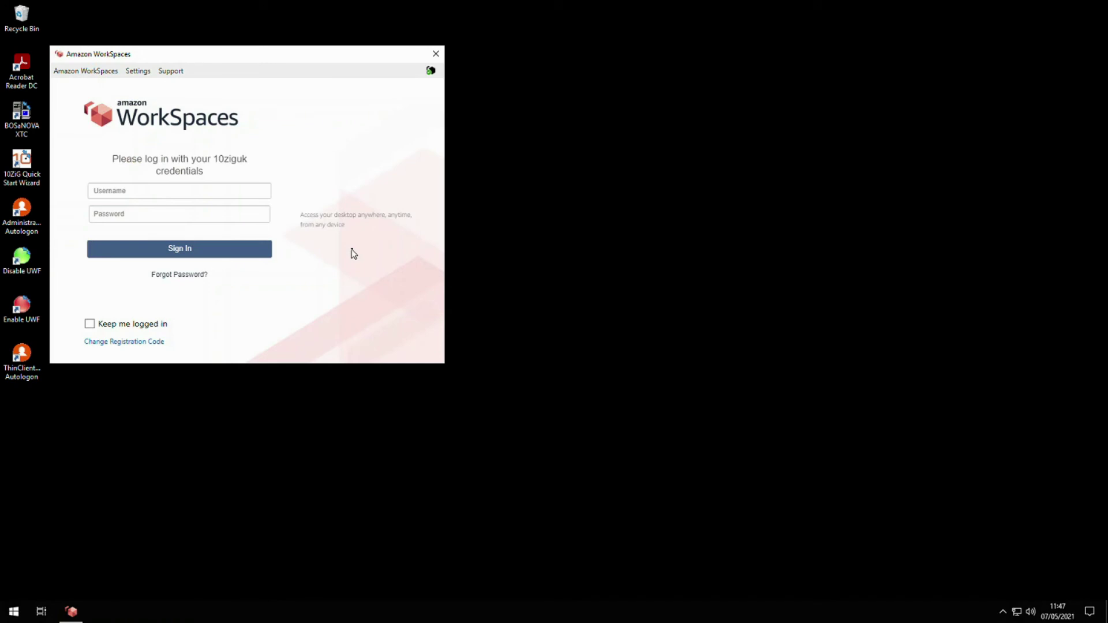
click(437, 54)
Step: Open a command prompt and change to the AppData\Local\Amazon Web Services\Amazon WorkSpaces folder
click(14, 611)
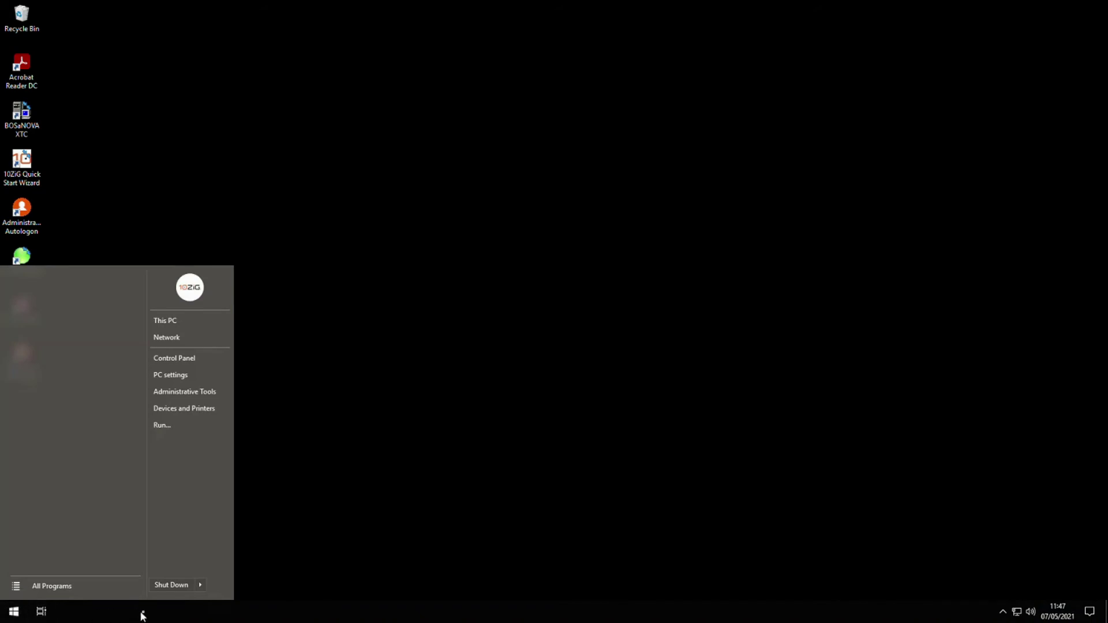
click(183, 425)
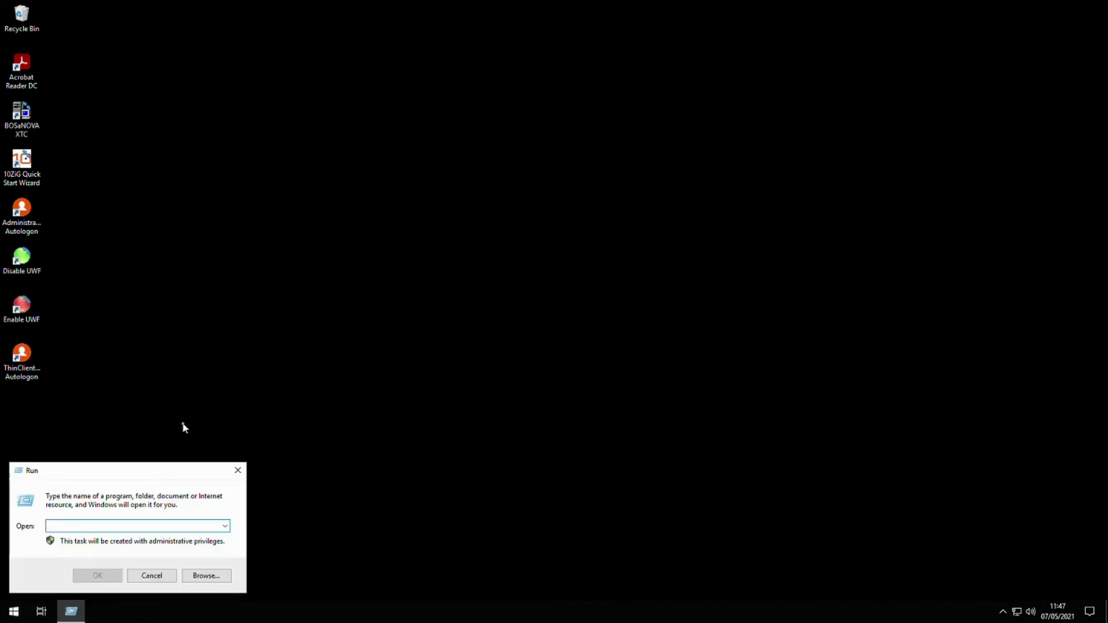
text(cmd)
key(Return)
text(cd)
key(BackSpace)
key(BackSpace)
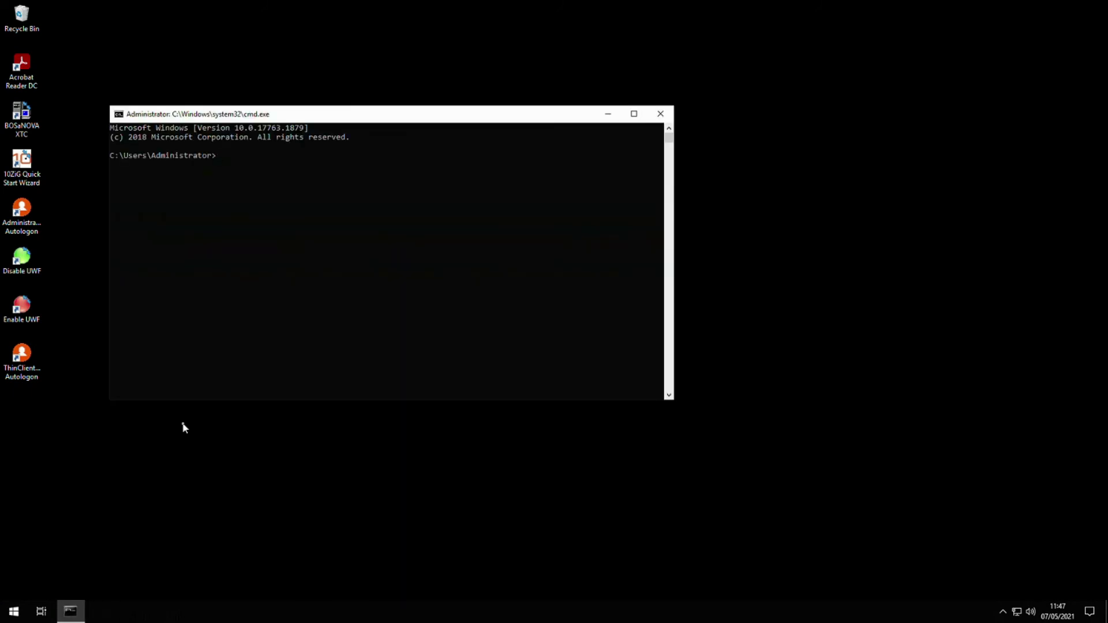
text(cd AppData\Local\am)
key(Tab)
text(\am)
key(Tab)
key(Return)
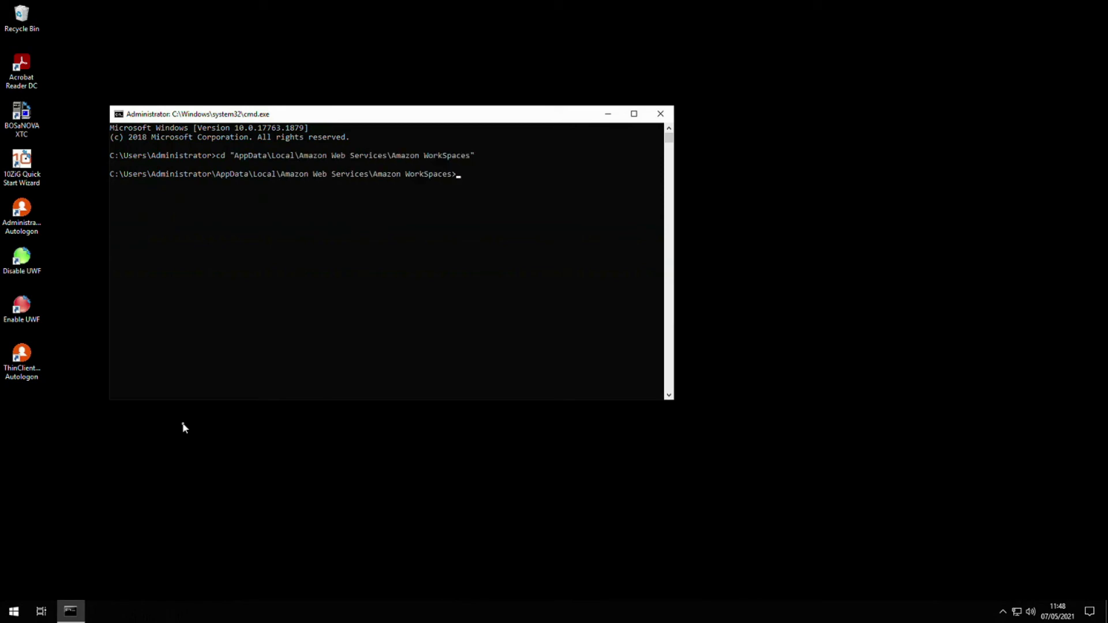
Step: List the folder's contents and run DistribAWSReg.bat to copy the JSON settings files to the ThinClientUser profile
text(dir)
key(Return)
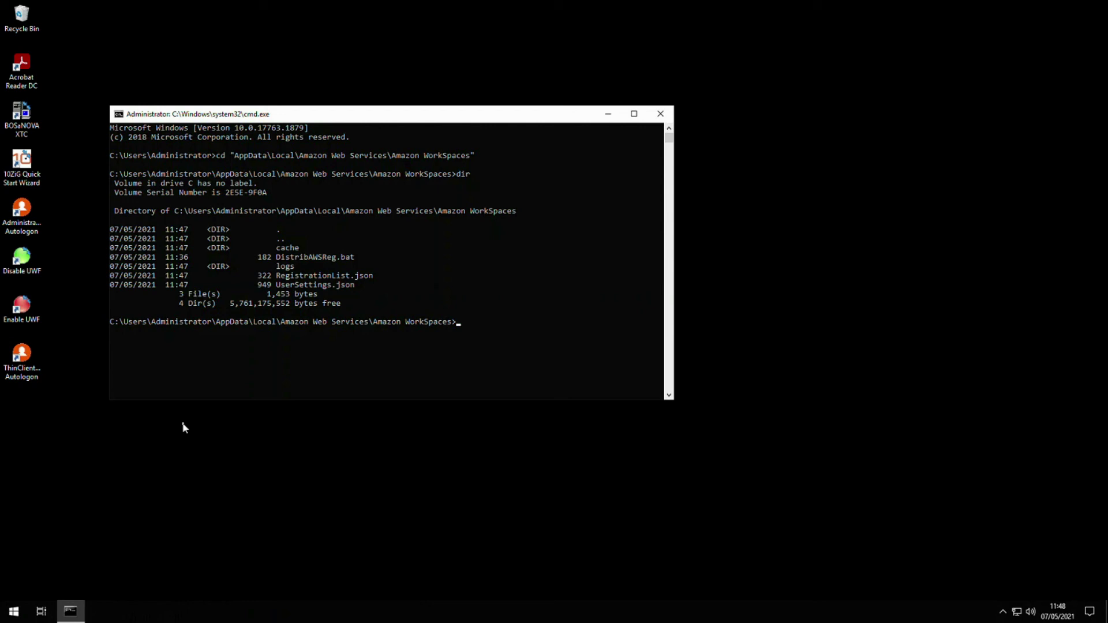
text(Dis)
key(Tab)
key(Return)
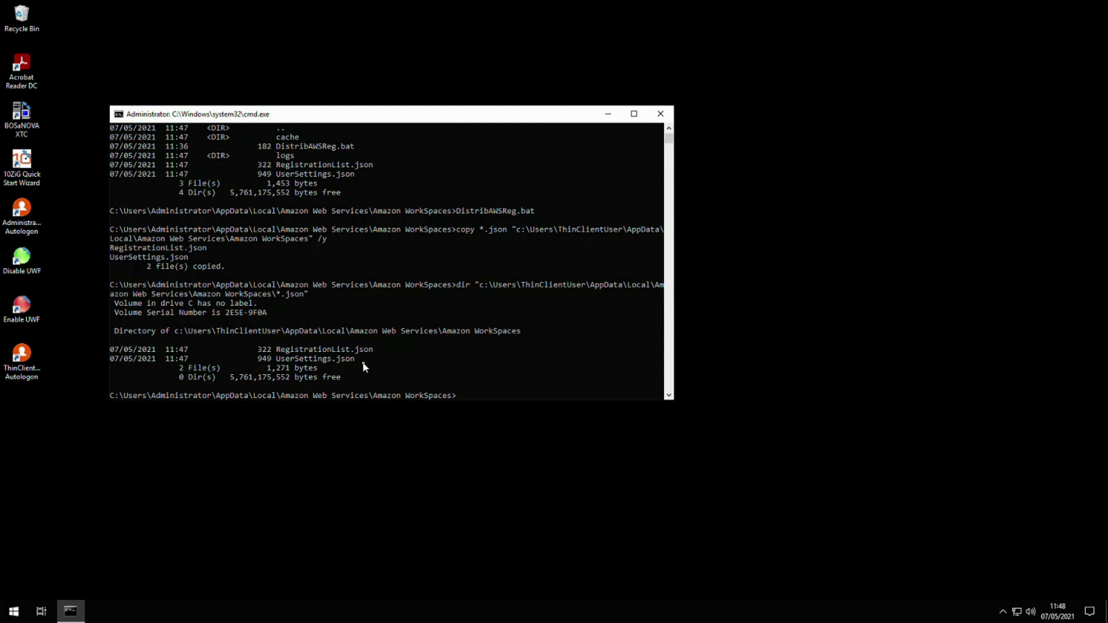
Step: Log off the Administrator session
click(13, 610)
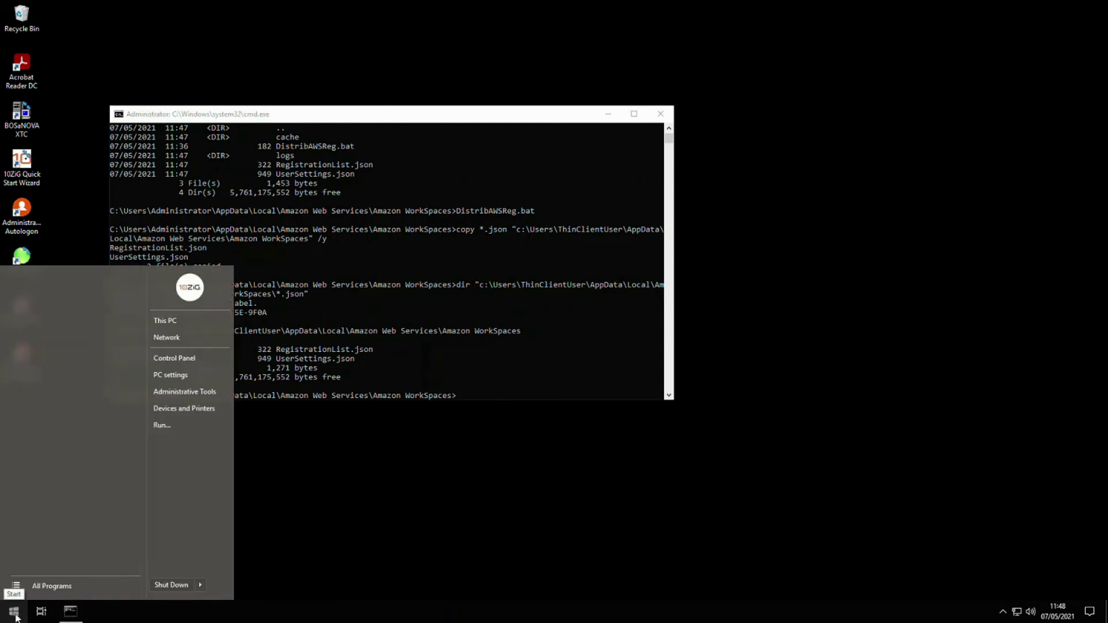
mouse_move(203, 588)
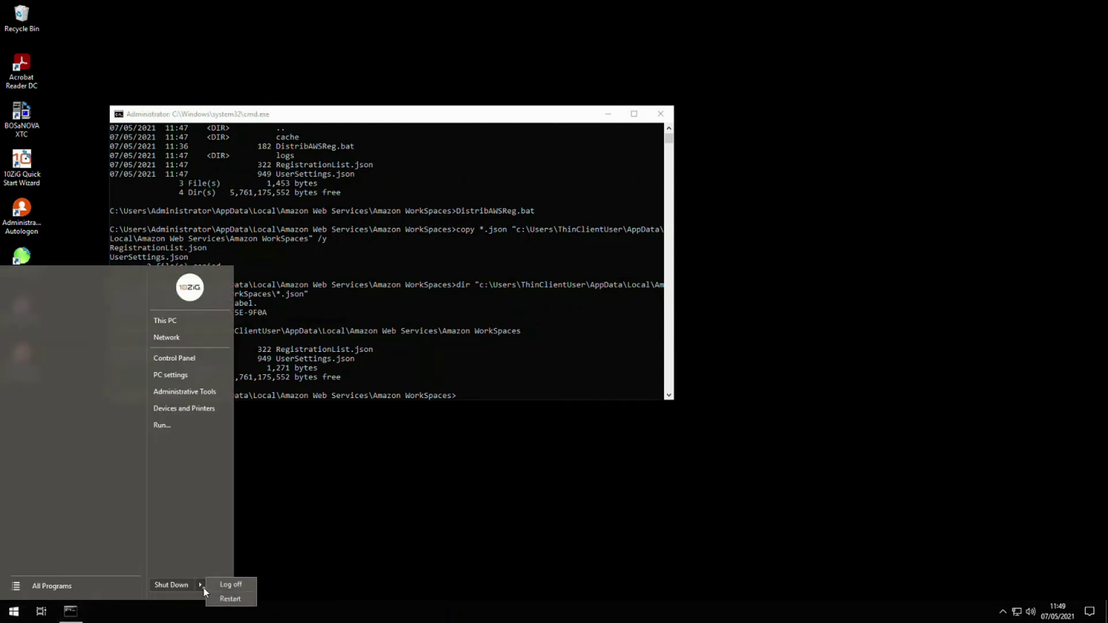
click(224, 586)
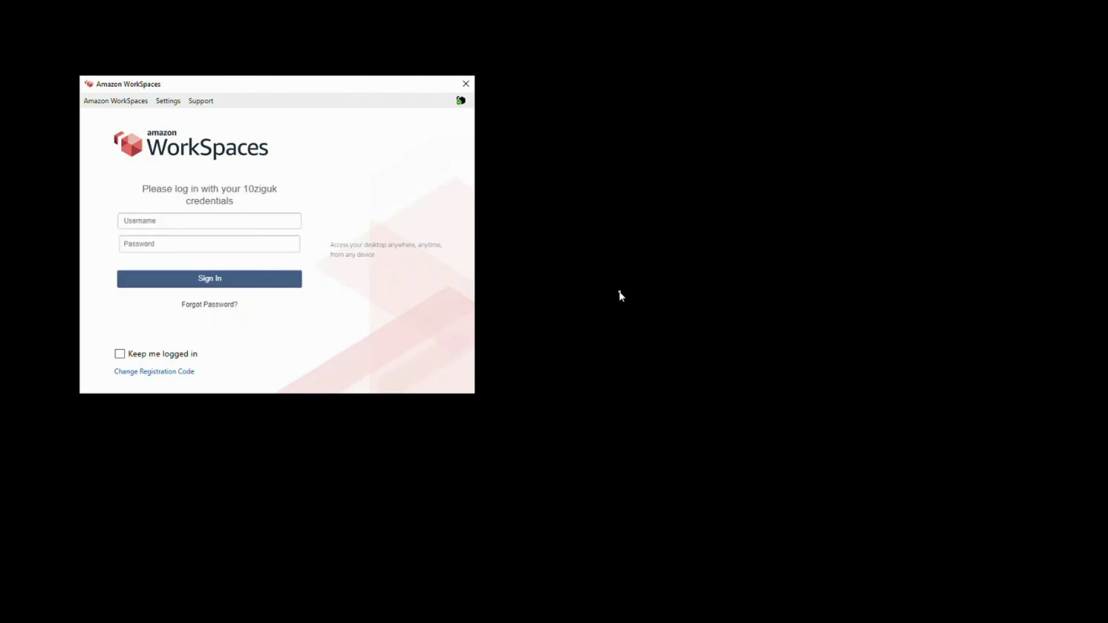
Step: Sign in to Amazon WorkSpaces with the account's username and password, leaving Keep me logged in off
click(170, 221)
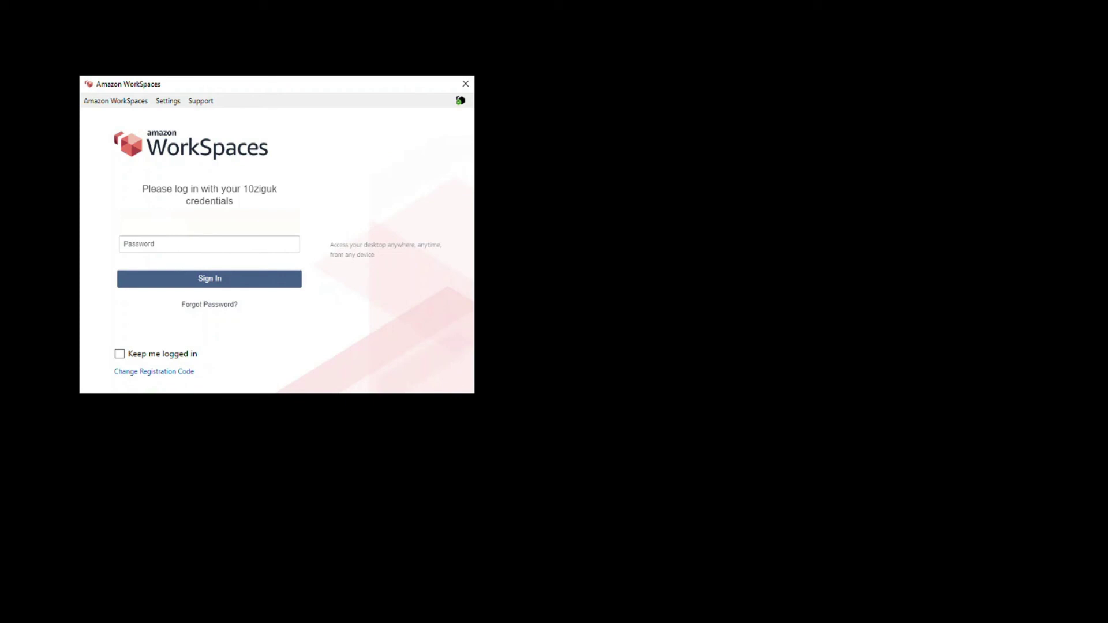
click(209, 243)
text(********)
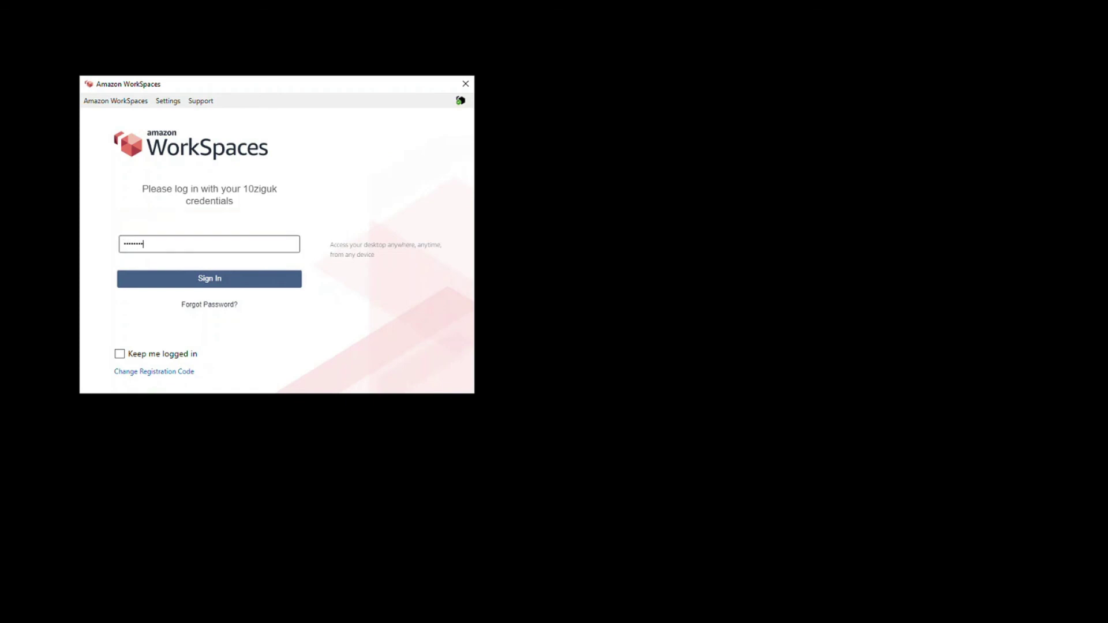
text(*)
click(247, 282)
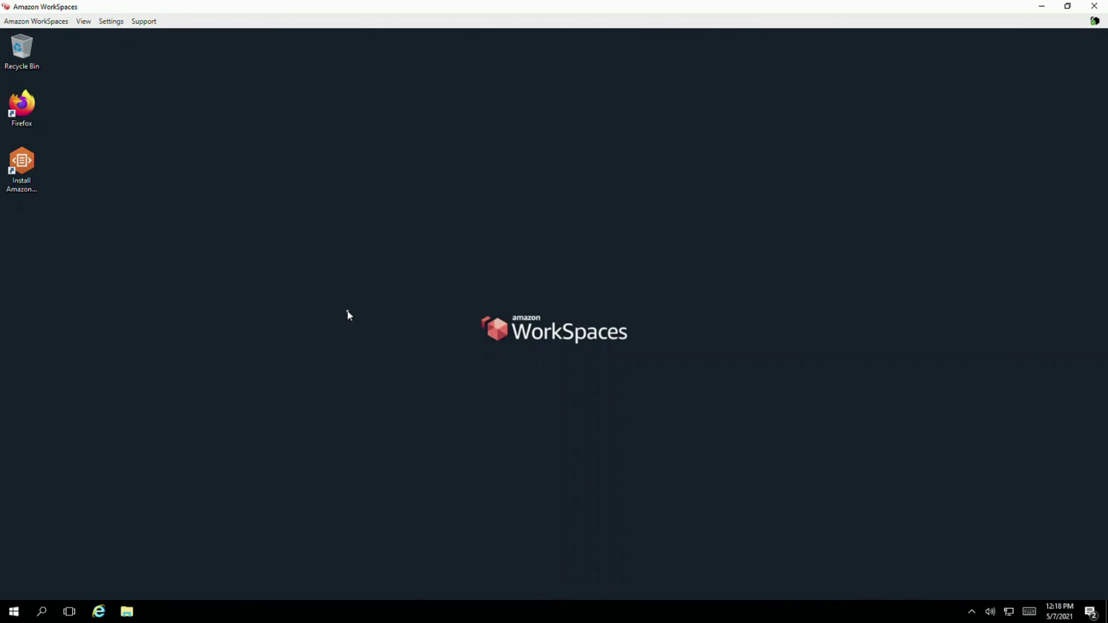
Step: Close the WorkSpaces desktop and confirm ending the current session
click(1096, 6)
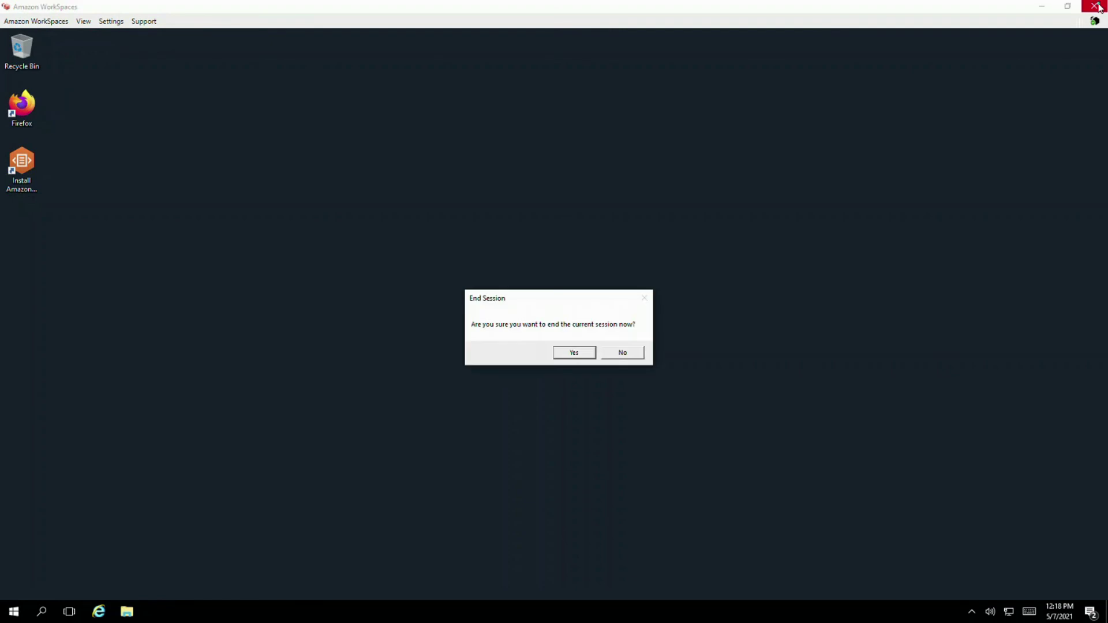
click(580, 354)
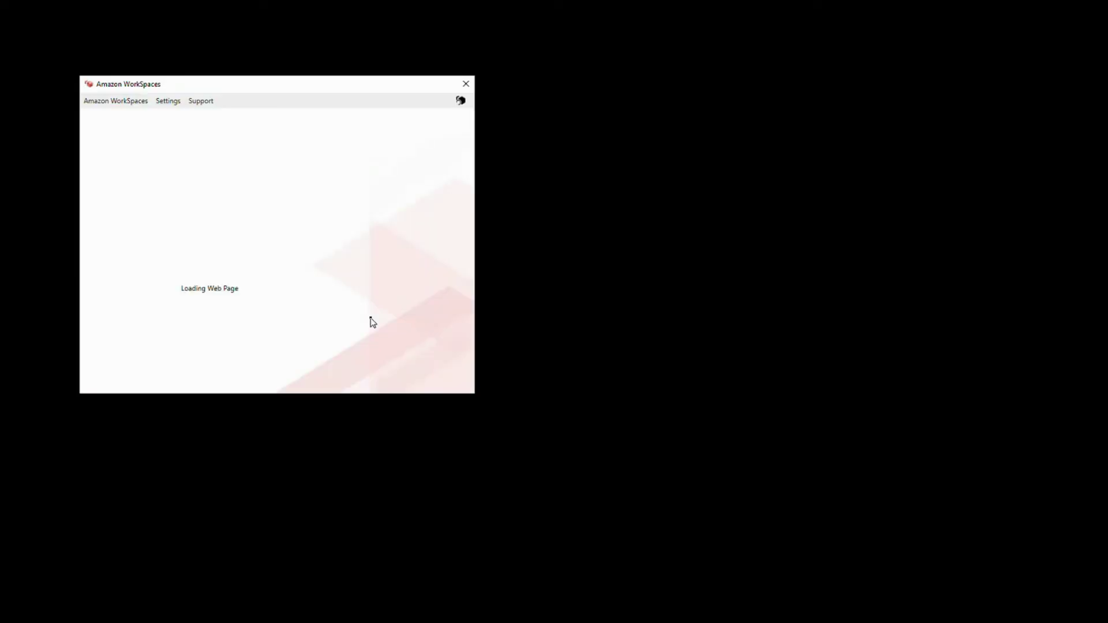